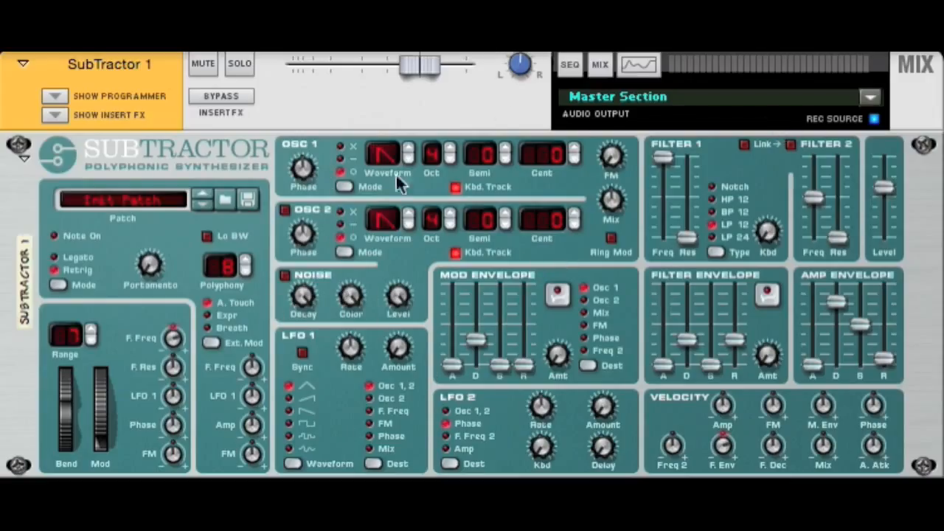
Cycle oscillator 1's waveform from sawtooth through square, triangle and sine up to waveform 7
click(286, 211)
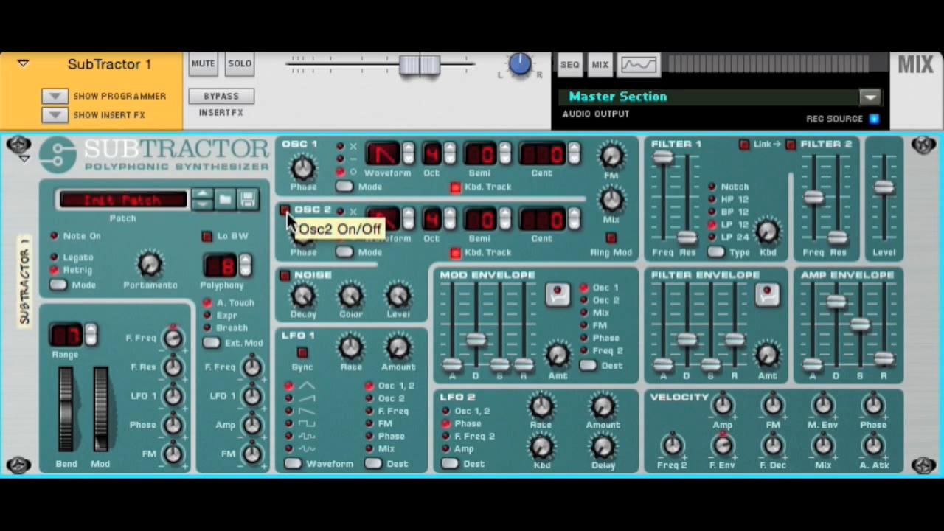
drag(376, 155, 376, 110)
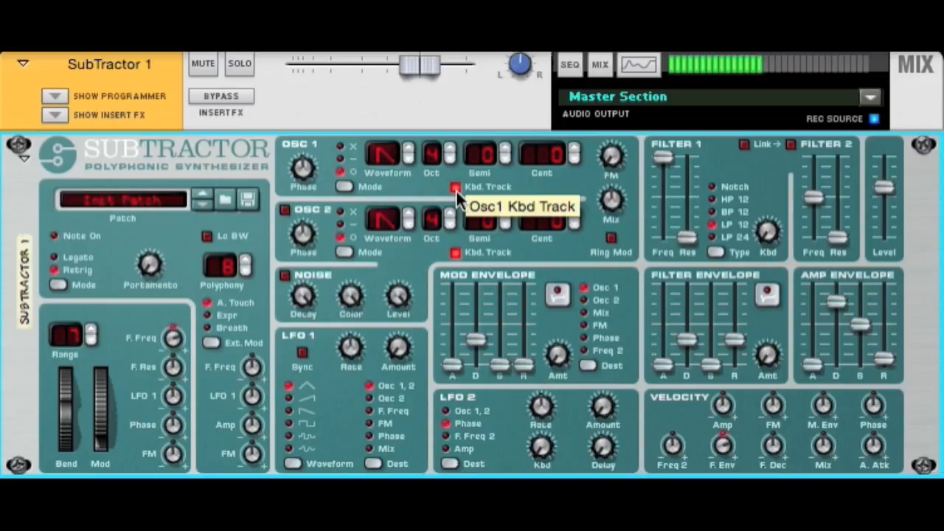
click(407, 149)
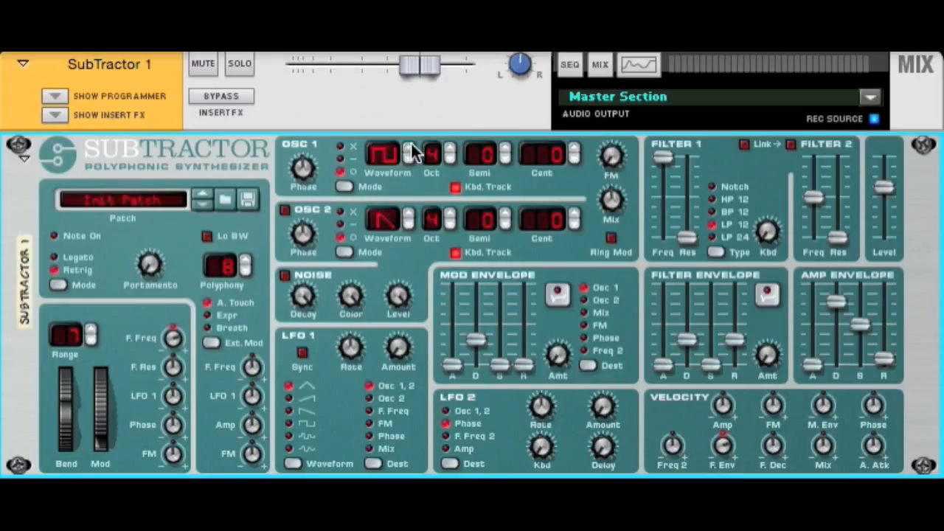
click(408, 148)
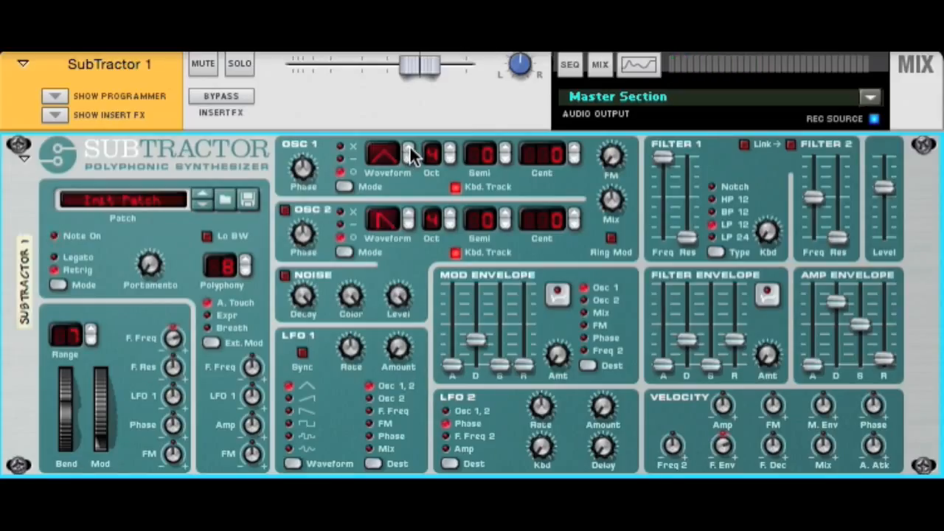
click(410, 149)
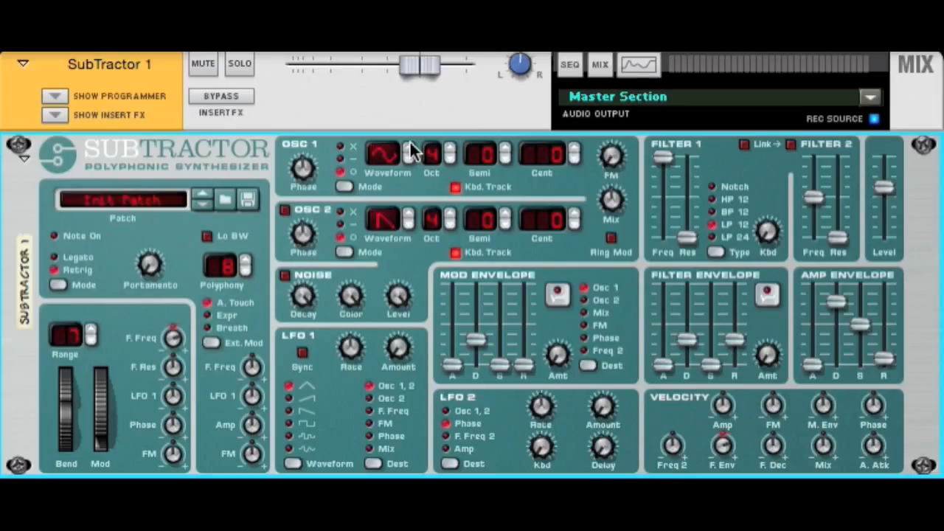
click(409, 148)
click(411, 150)
click(411, 150)
Turn on oscillator 2 and raise the FM amount to 59
click(284, 209)
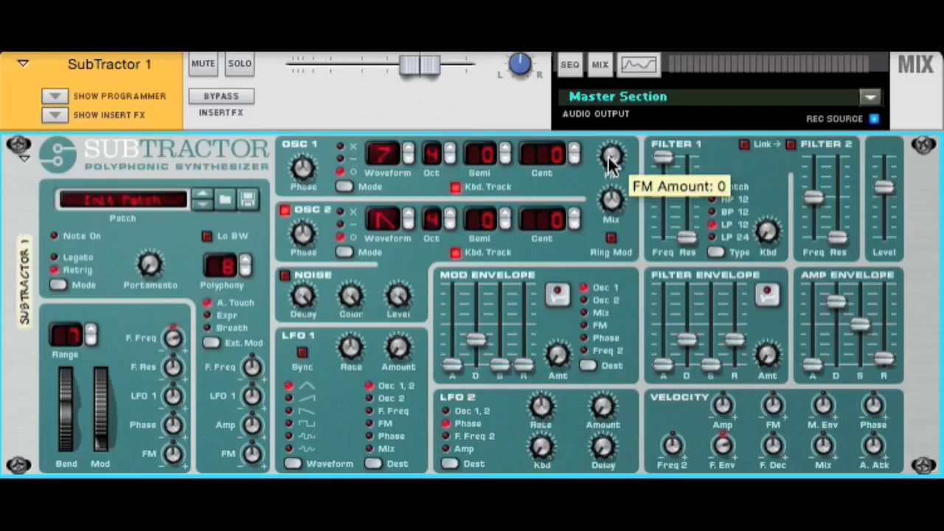
drag(609, 164, 611, 127)
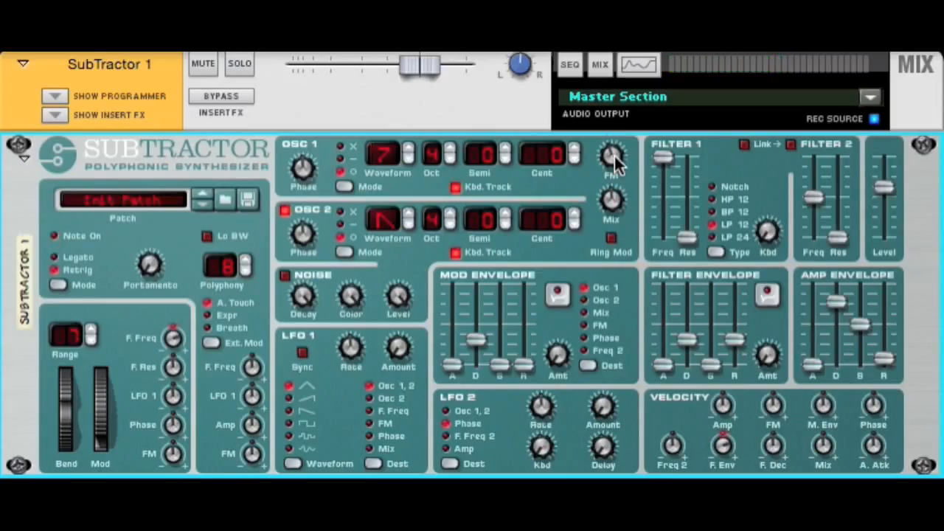
mouse_move(613, 154)
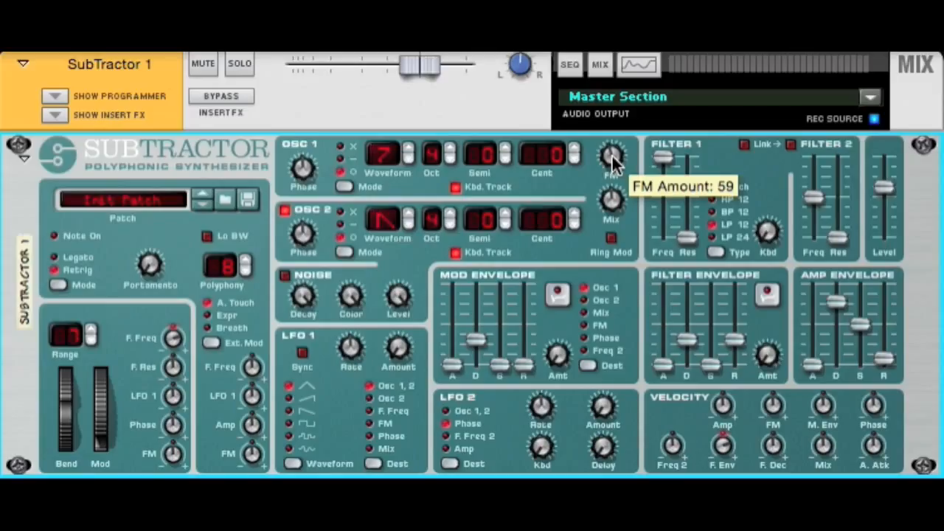
Enable ring modulation and return oscillator 1's waveform to sawtooth with oscillator 2 switched off
click(612, 238)
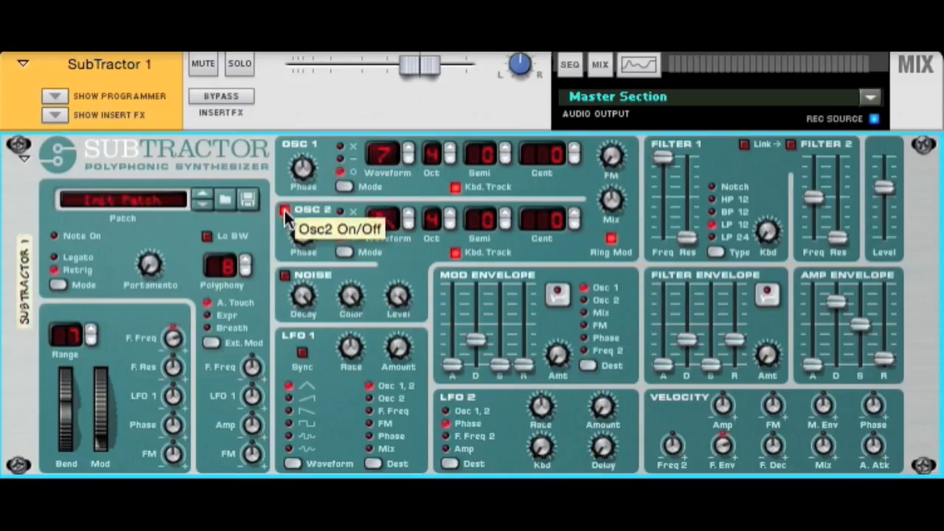
click(410, 158)
click(409, 158)
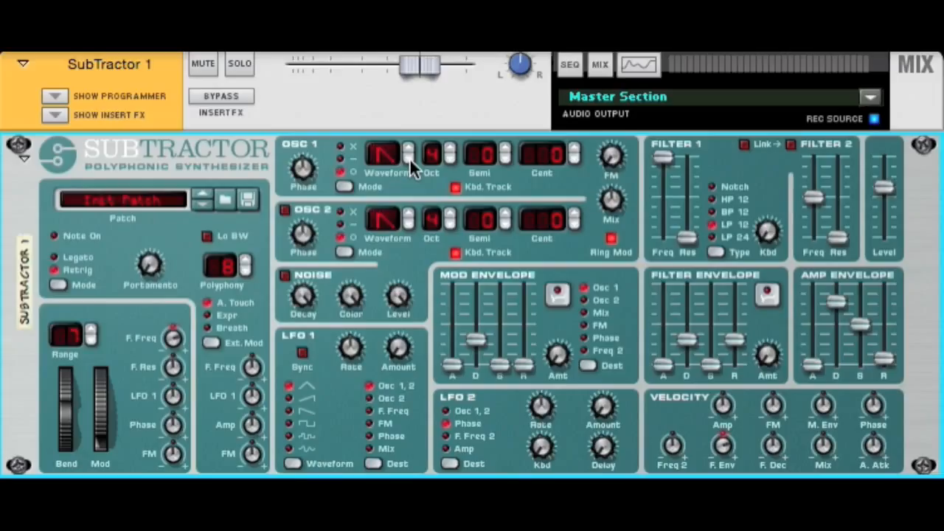
Compare oscillator 1's multiplication (x) and off (o) phase modes, ending on multiplication with a phase difference of 64
click(343, 186)
mouse_move(302, 173)
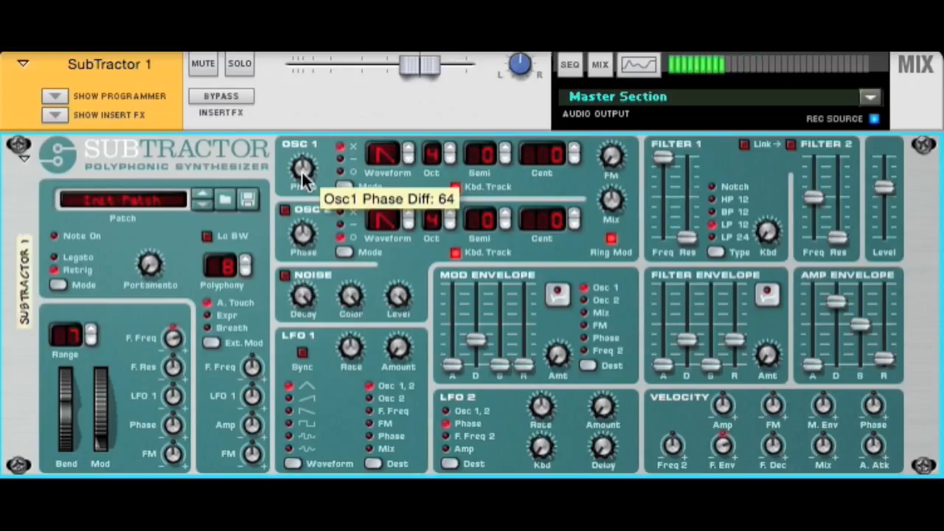
click(347, 188)
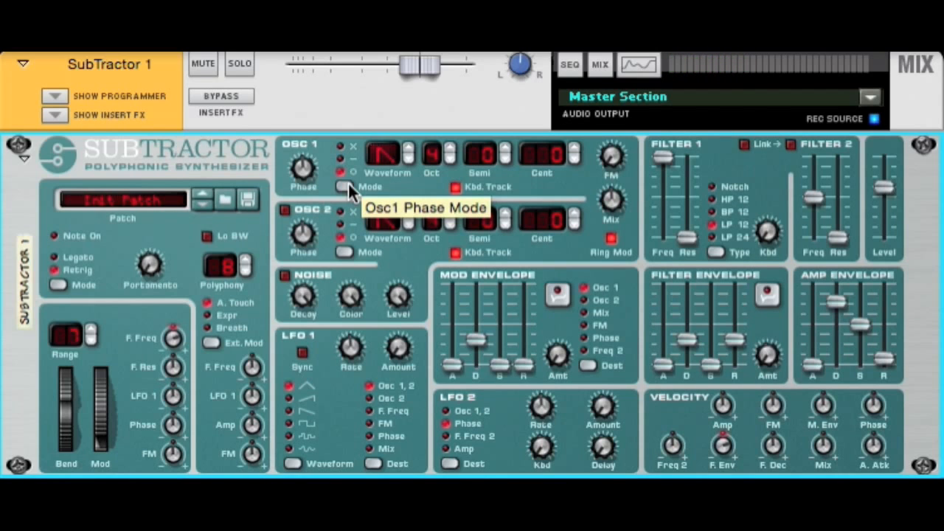
click(348, 184)
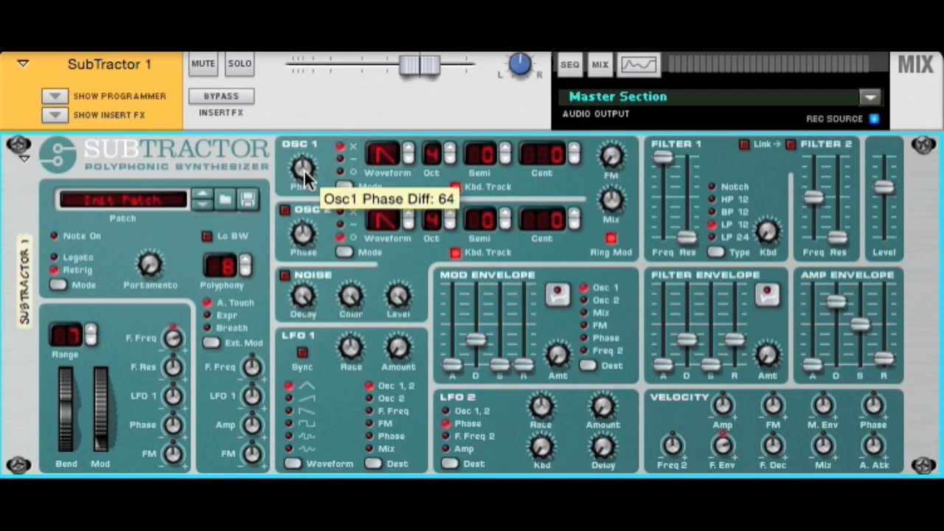
mouse_move(304, 176)
mouse_down()
mouse_move(306, 202)
mouse_move(300, 127)
mouse_move(309, 193)
mouse_move(305, 177)
mouse_up()
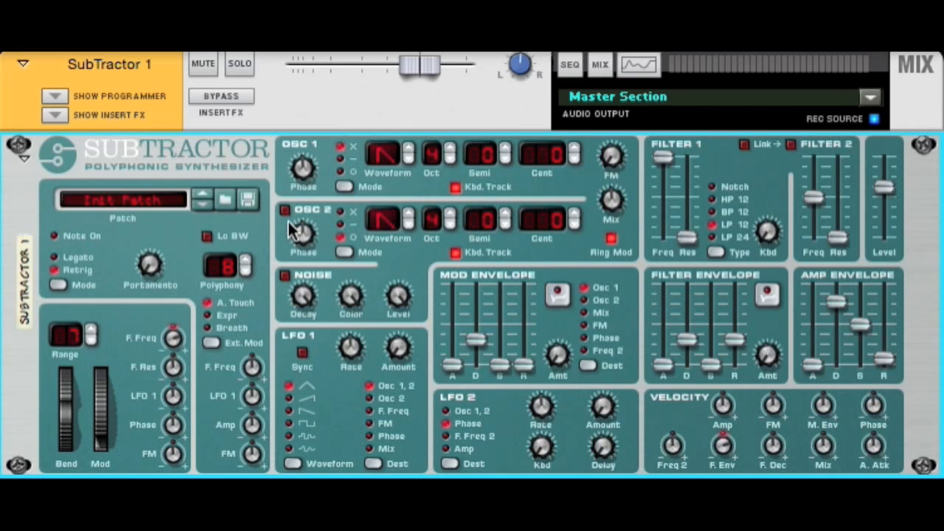
Switch oscillator 1 to subtraction (–) phase mode and sweep its phase difference down to 0 and back up to about 66
click(344, 184)
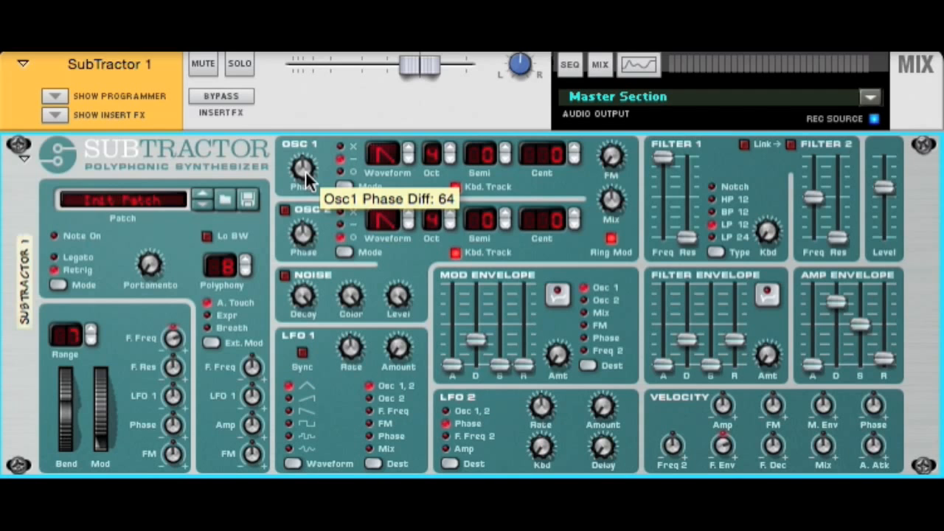
drag(305, 176, 319, 233)
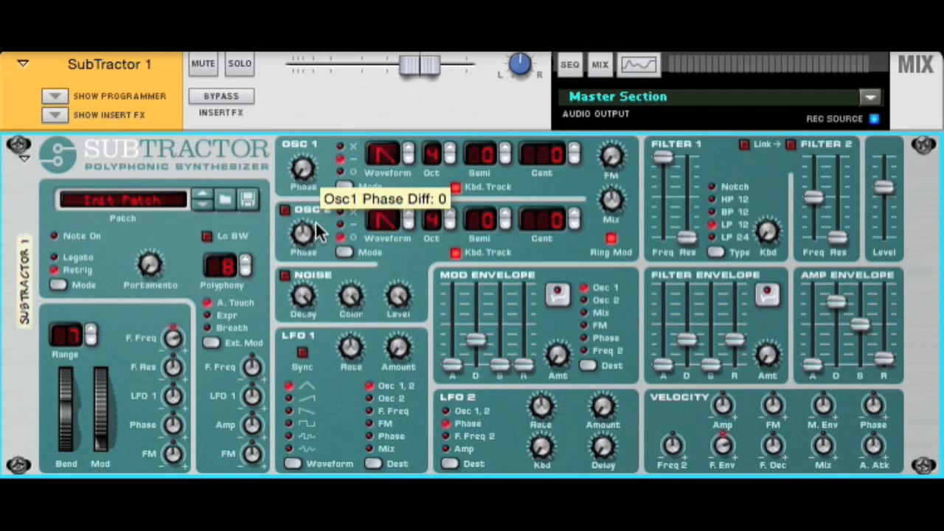
drag(318, 233, 298, 174)
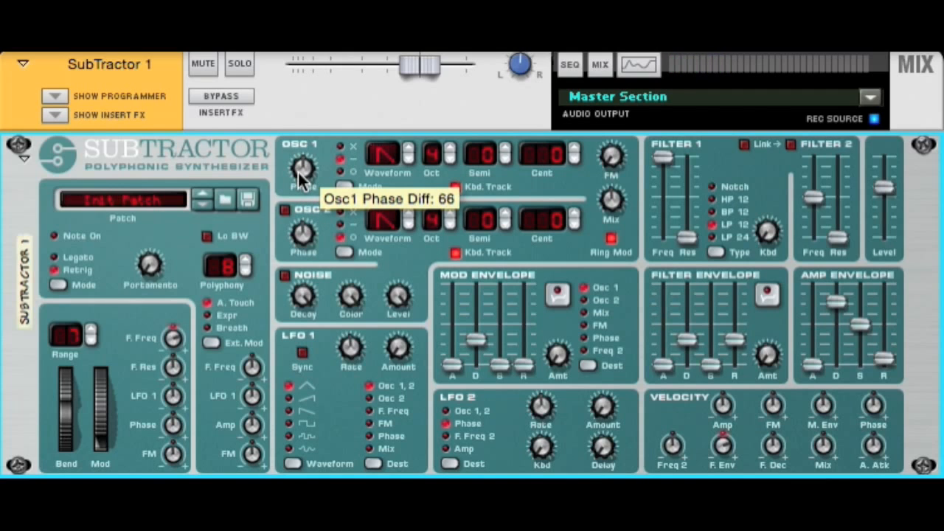
drag(301, 177, 300, 175)
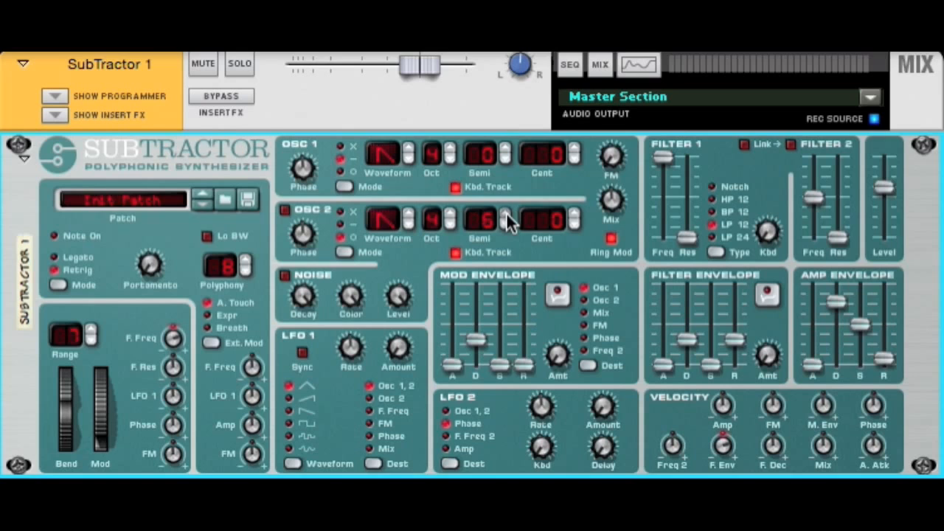
Turn on oscillator 2 at 7 semitones in multiplication (x) phase mode and adjust both oscillators' phase differences
click(283, 210)
click(341, 224)
drag(300, 239, 304, 263)
drag(303, 167, 305, 144)
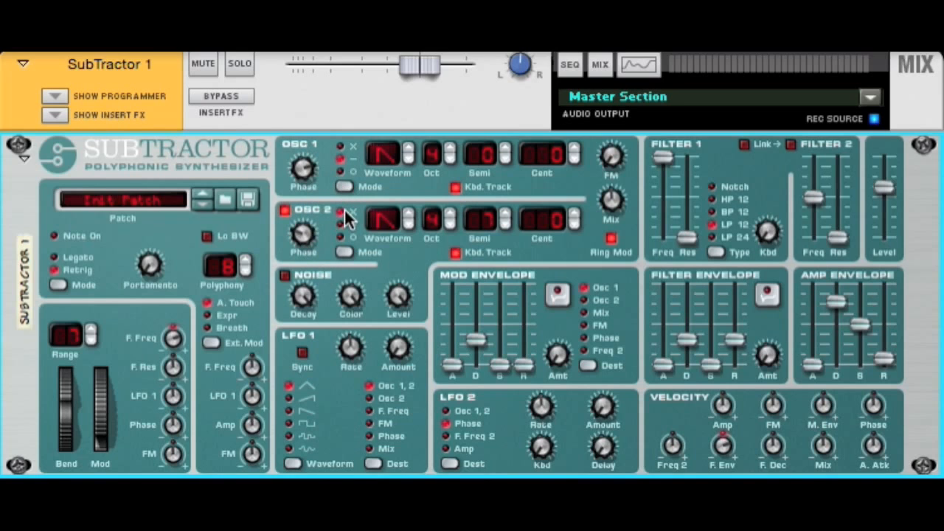
Detune oscillator 1 to -8 cents and oscillator 2 to 8 cents, and try an FM amount of 24
drag(550, 137, 552, 179)
drag(556, 219, 558, 190)
drag(615, 166, 615, 152)
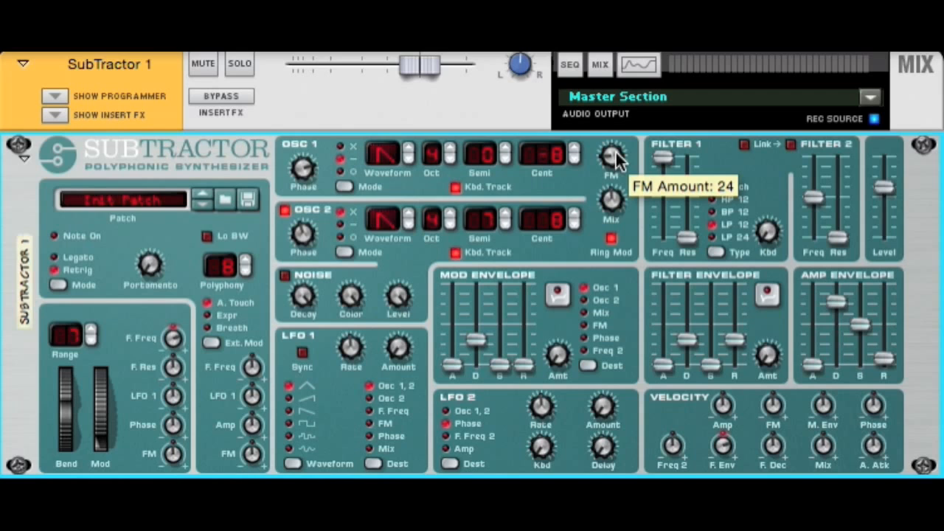
drag(615, 153, 613, 186)
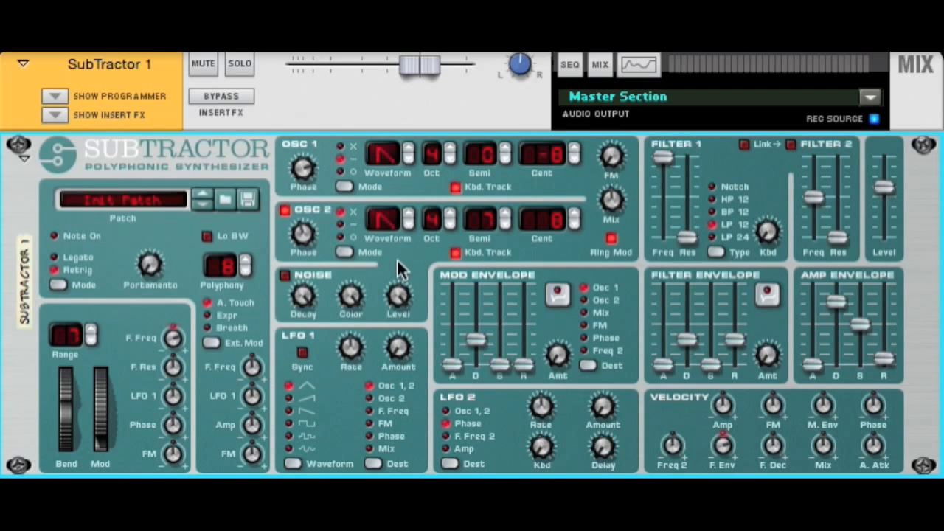
Switch oscillator 2 to subtraction (–) phase mode and, with ring modulation off, try an FM amount of 16
click(345, 251)
click(347, 251)
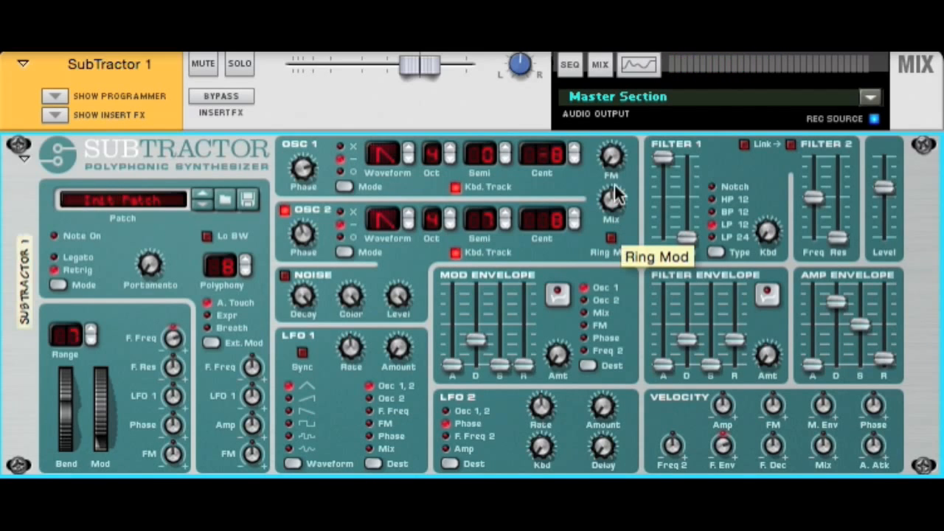
drag(611, 155, 611, 157)
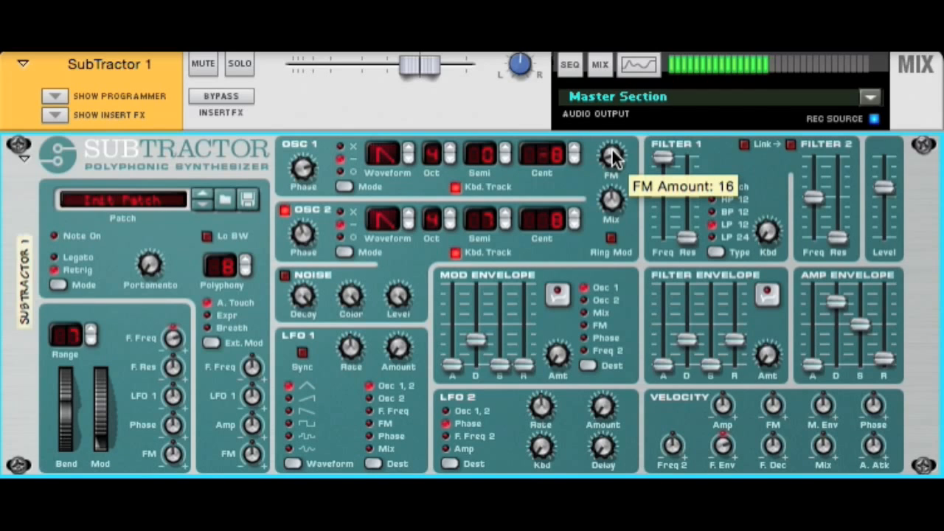
mouse_move(344, 294)
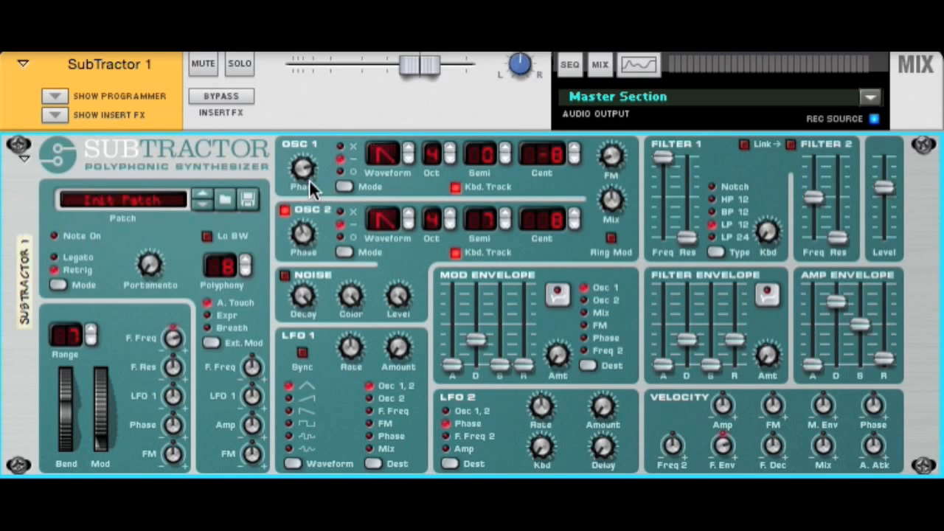
mouse_move(620, 154)
Turn off oscillator 2 and enable the noise generator with its level at 127
drag(347, 293, 358, 337)
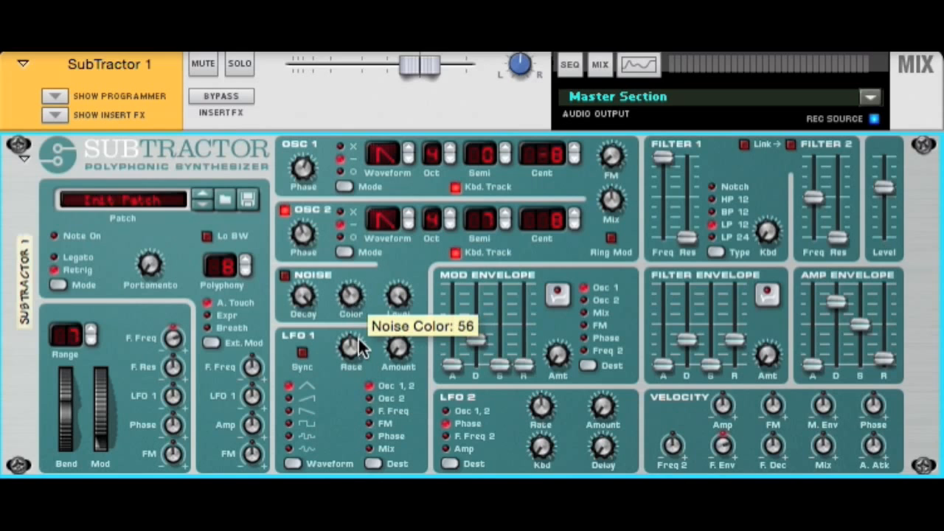
click(288, 210)
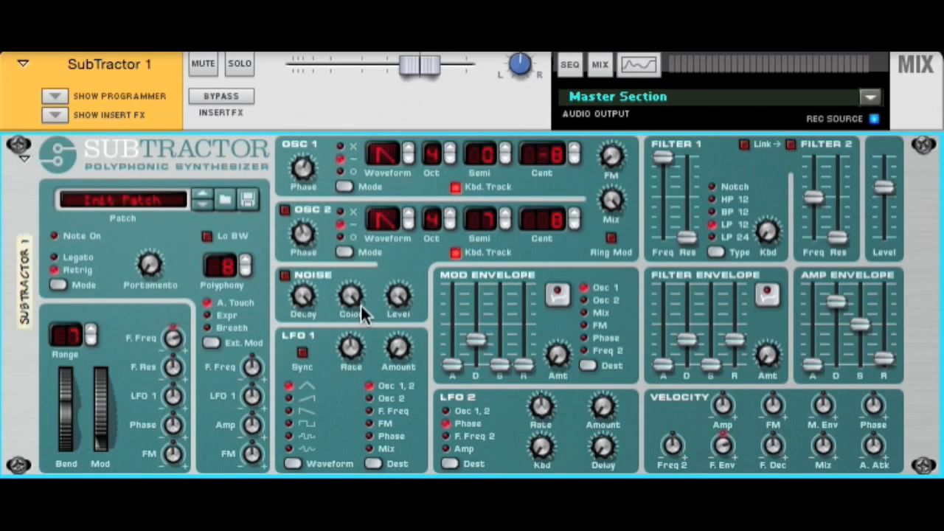
click(286, 275)
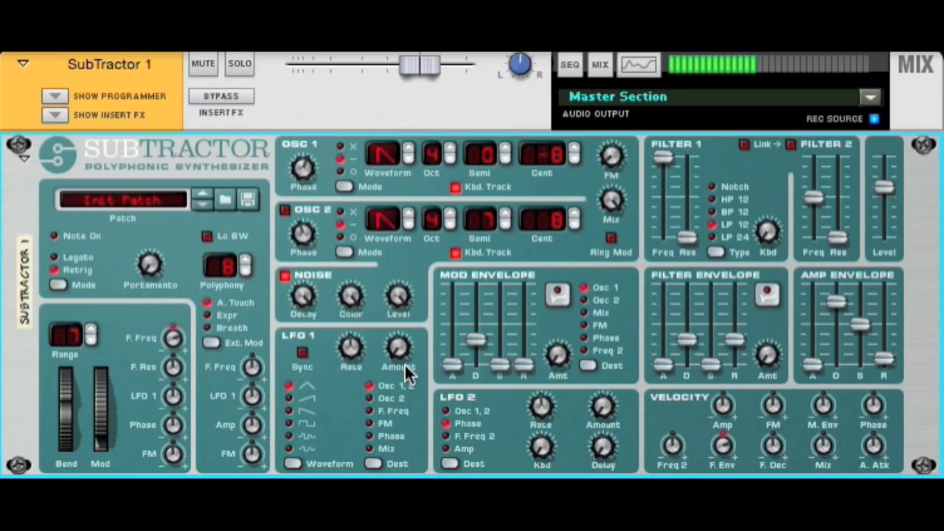
mouse_move(405, 365)
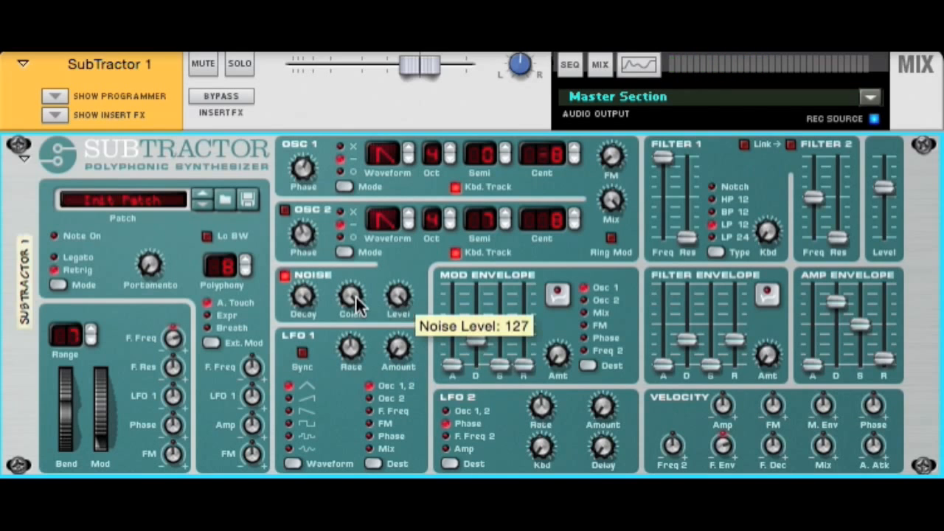
Lower the noise color and shorten the noise decay to a medium setting
mouse_move(354, 298)
drag(355, 298, 362, 361)
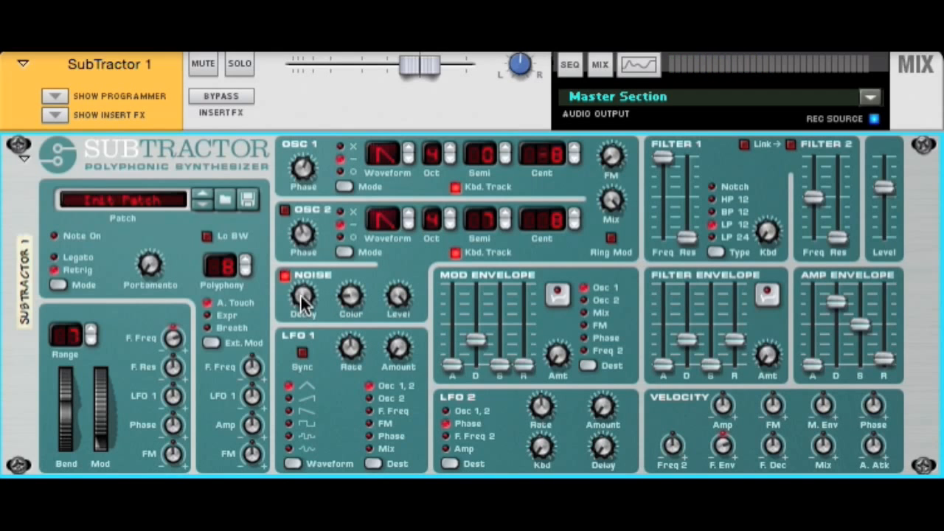
mouse_move(302, 298)
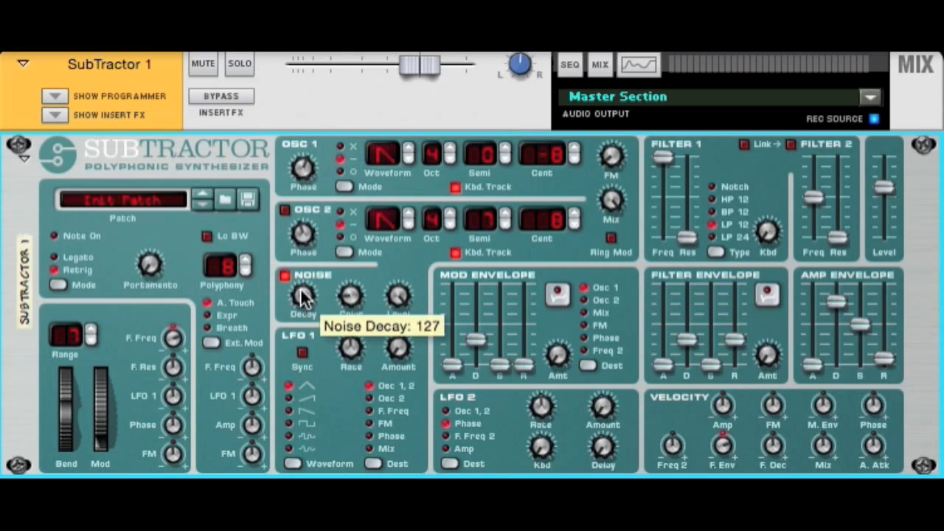
drag(301, 289, 317, 347)
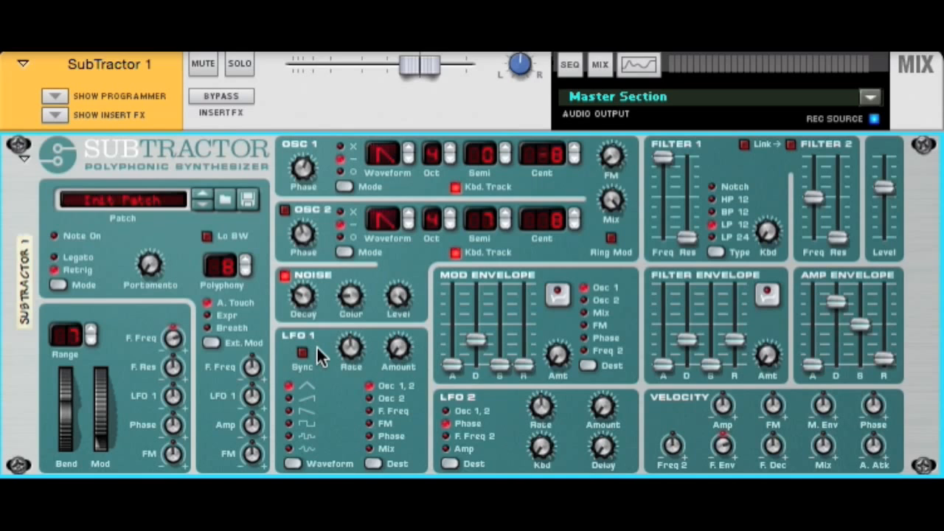
drag(303, 295, 296, 275)
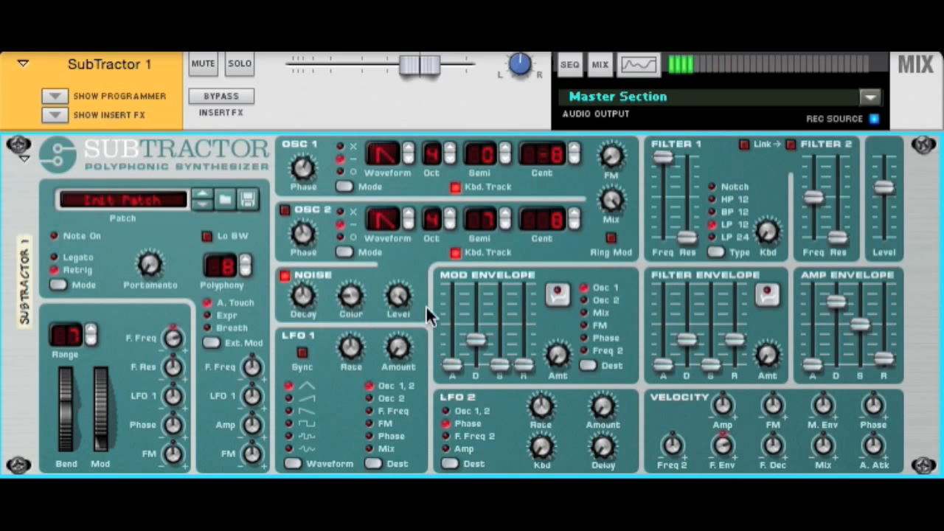
Raise the noise color and turn oscillator 2 back on with the oscillator mix lowered
drag(353, 288, 345, 252)
click(284, 210)
drag(602, 193, 608, 239)
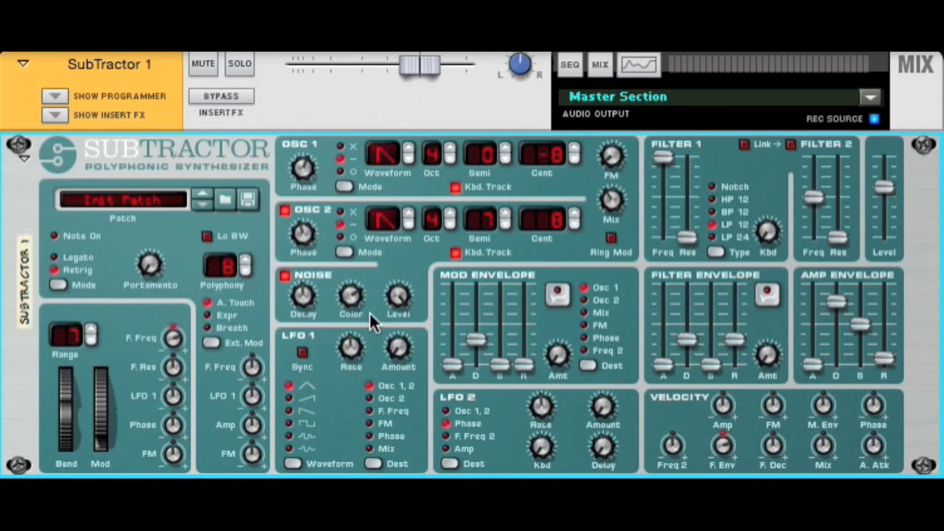
Set the noise decay to about 76
drag(305, 310, 305, 300)
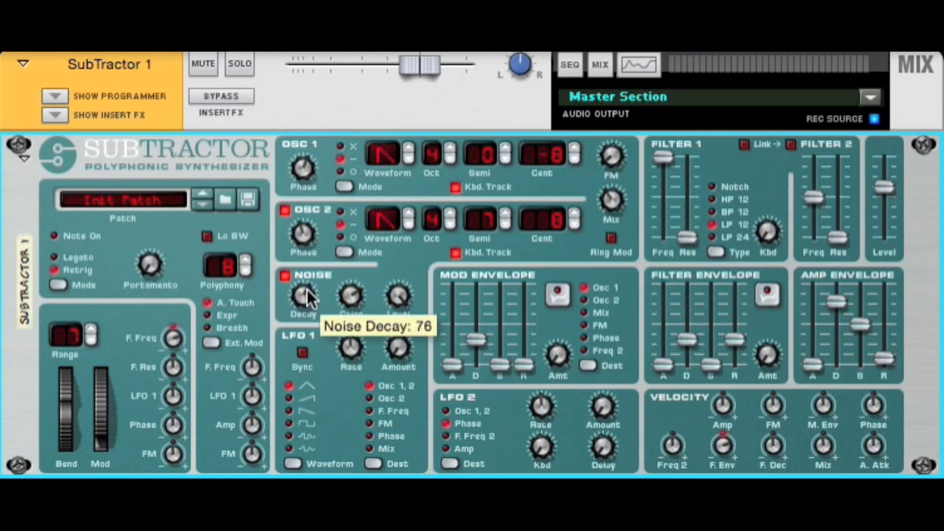
drag(308, 291, 308, 289)
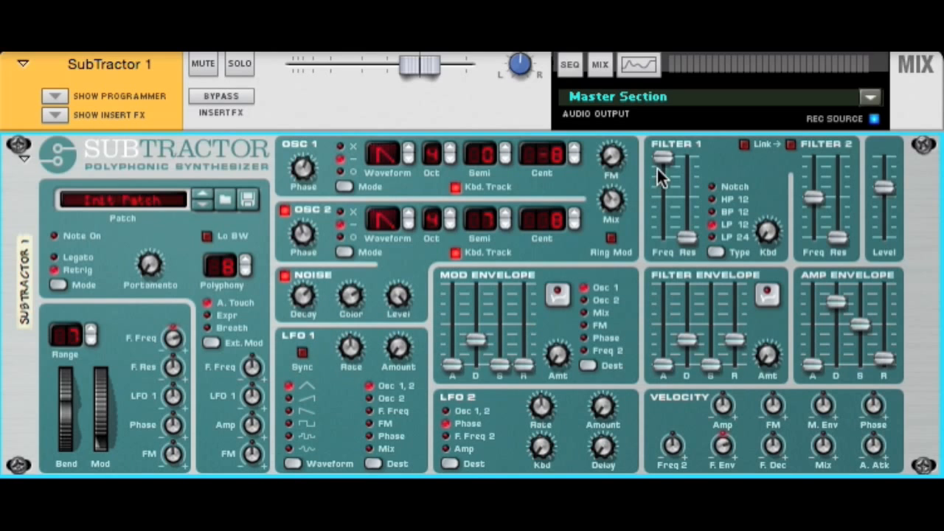
Sweep Filter 1's frequency with the resonance at zero and with it raised to a medium level, returning the frequency to 127
mouse_move(657, 157)
mouse_move(668, 156)
mouse_down()
mouse_move(671, 215)
mouse_move(662, 142)
mouse_up()
drag(691, 238, 661, 118)
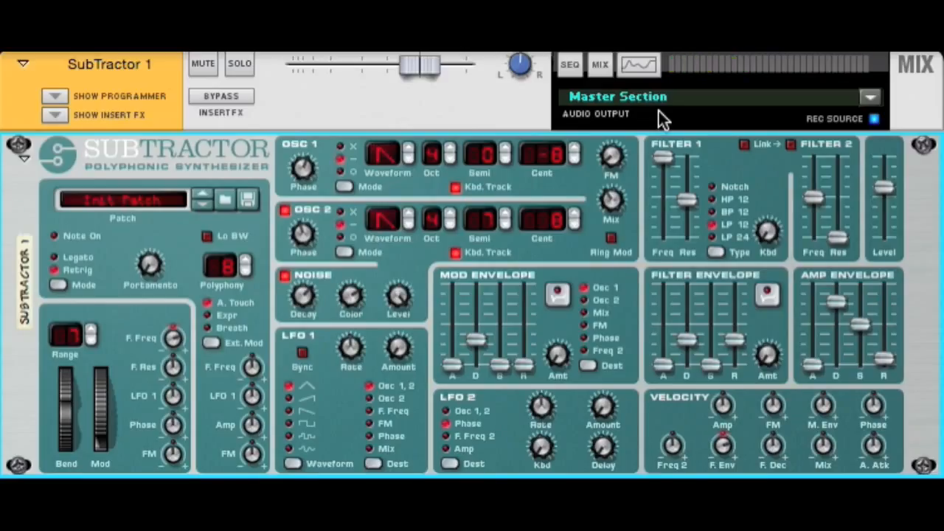
mouse_move(669, 159)
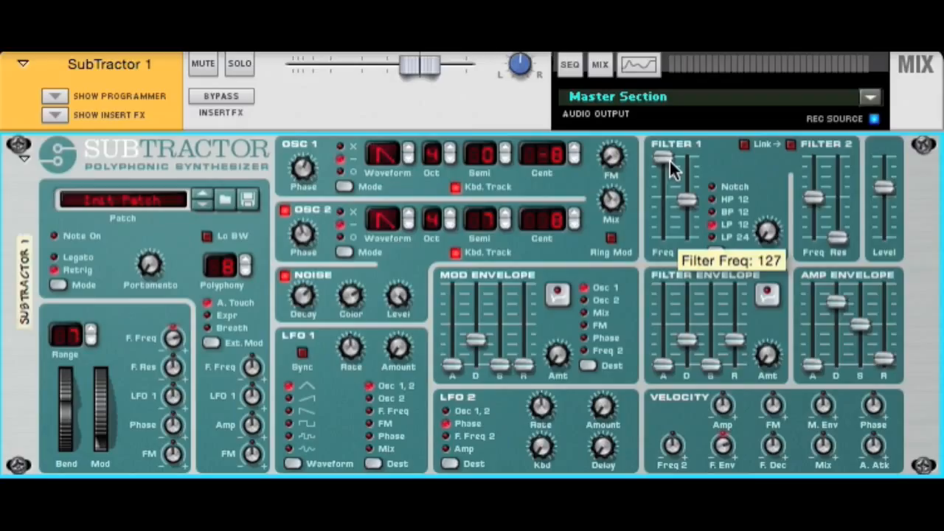
drag(676, 191, 664, 157)
Switch Filter 1 to LP 24 and try frequency and resonance sweeps, ending at full frequency and zero resonance
click(713, 250)
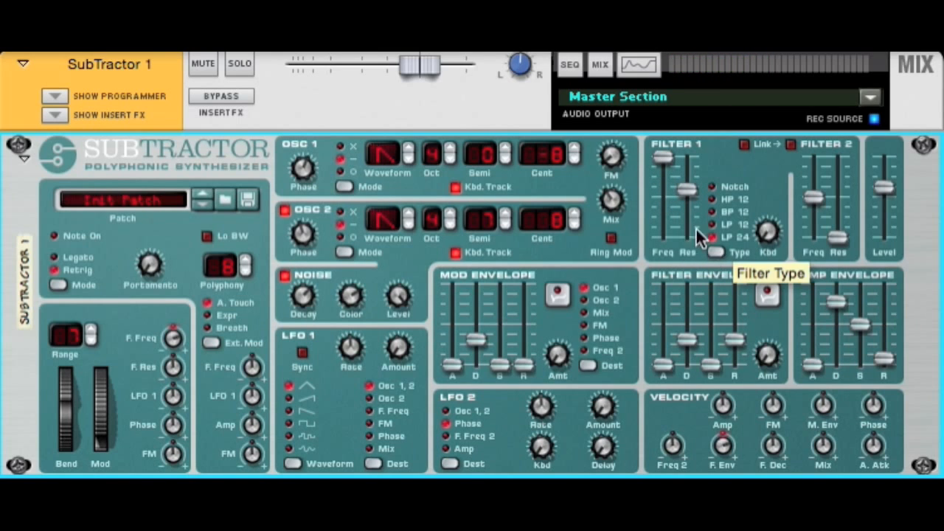
drag(681, 189, 683, 197)
drag(662, 156, 686, 219)
drag(670, 171, 669, 157)
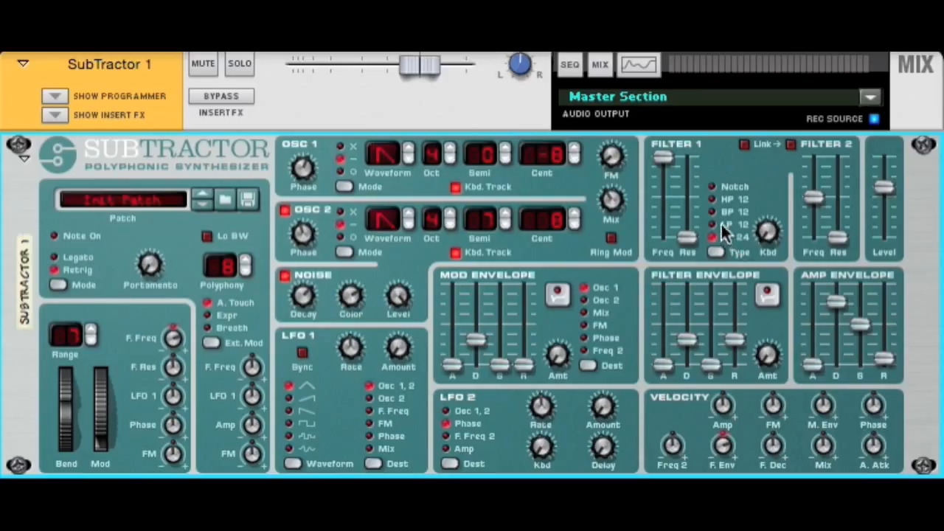
drag(686, 237, 684, 217)
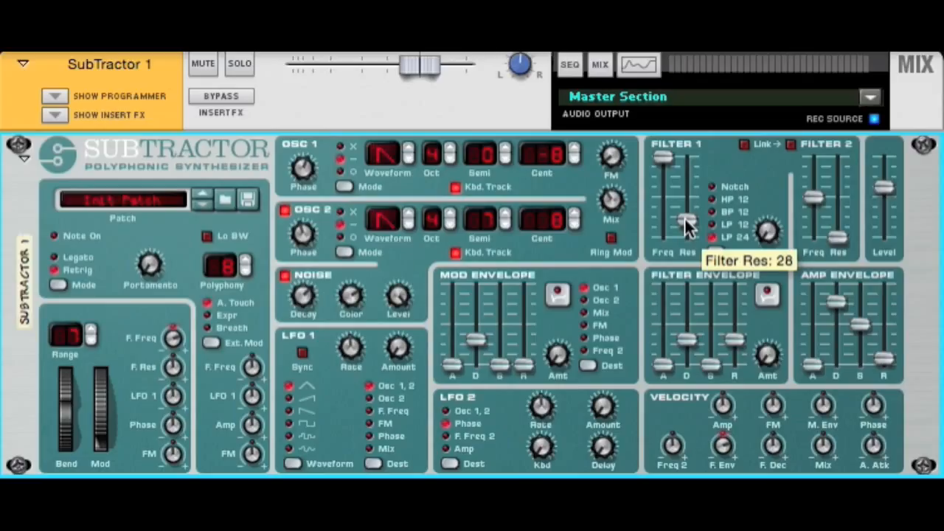
drag(687, 220, 689, 238)
Switch Filter 1 to BP 12 and sweep its frequency down and back up to maximum
click(714, 249)
click(714, 249)
click(714, 249)
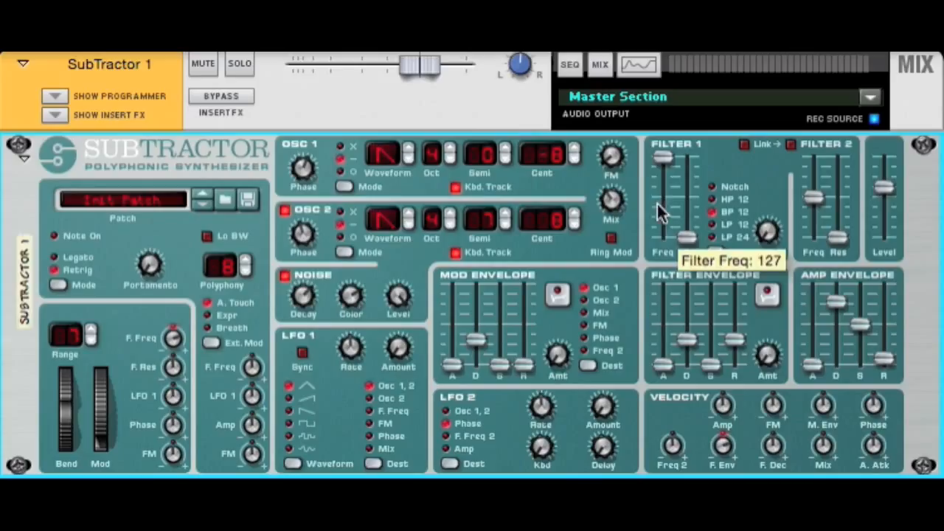
drag(664, 160, 656, 137)
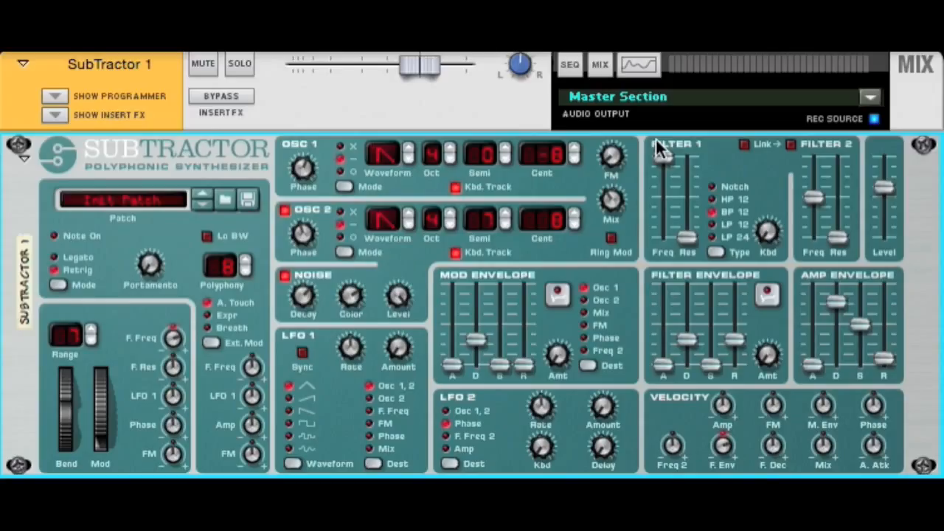
Switch Filter 1 to HP 12, raise its resonance moderately and sweep the frequency back to 127
click(710, 238)
click(718, 247)
click(718, 247)
drag(686, 236, 681, 202)
mouse_move(661, 156)
mouse_down()
mouse_move(662, 206)
mouse_move(668, 143)
mouse_up()
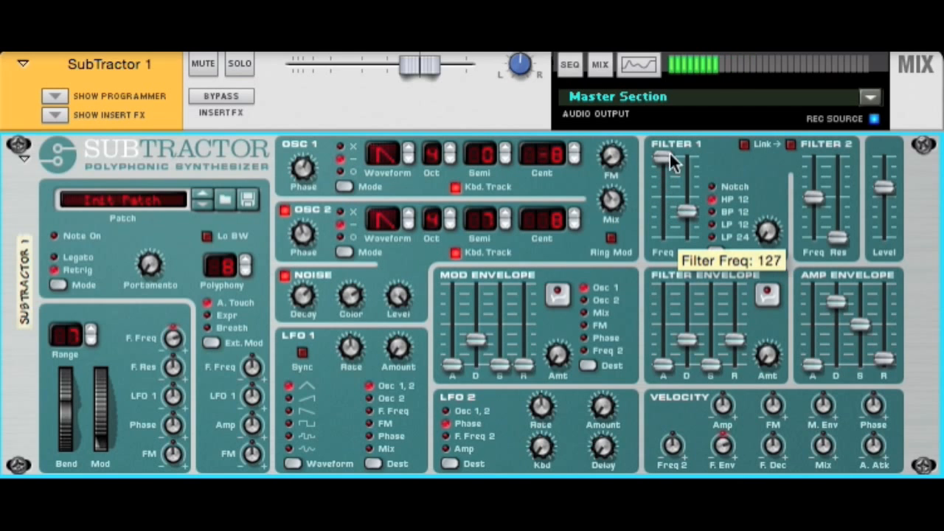
Switch Filter 1 to Notch and sweep its frequency down and back up to maximum
click(722, 248)
click(722, 248)
click(721, 249)
click(722, 248)
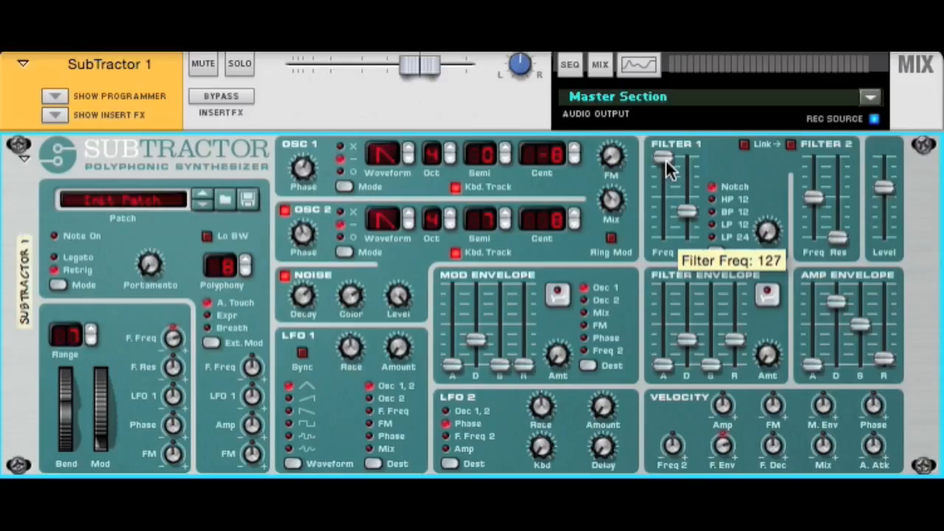
mouse_move(668, 168)
mouse_down()
mouse_move(665, 206)
mouse_move(665, 166)
mouse_up()
drag(666, 166, 667, 144)
Set Filter 1 to HP 12 with lowered frequency and high resonance, and enable Filter 2 with frequency 74 and high resonance
click(713, 251)
mouse_move(667, 163)
mouse_down()
mouse_move(666, 200)
mouse_move(676, 206)
mouse_move(679, 164)
mouse_up()
drag(819, 218, 814, 185)
drag(837, 236, 824, 201)
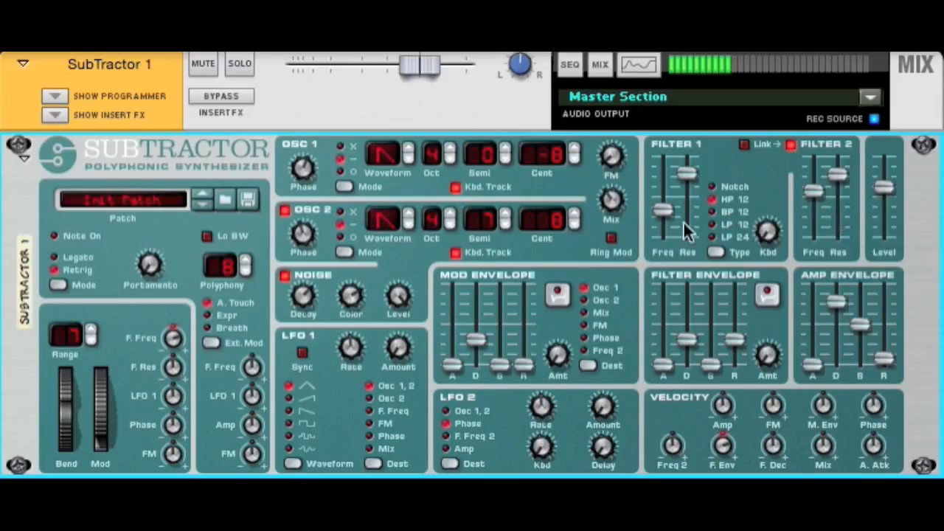
Turn off Filter 2 and switch Filter 1 to LP 24 with a low resonance and a medium frequency
mouse_move(683, 225)
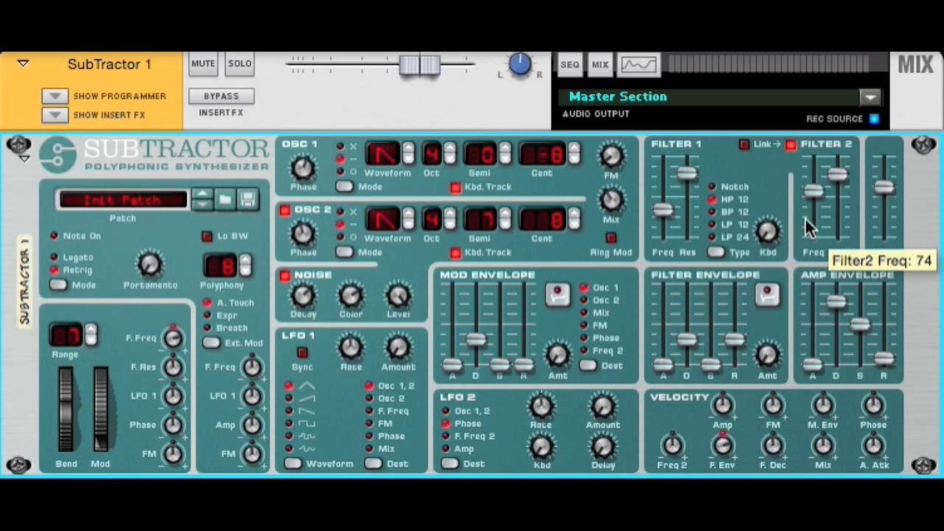
mouse_move(834, 177)
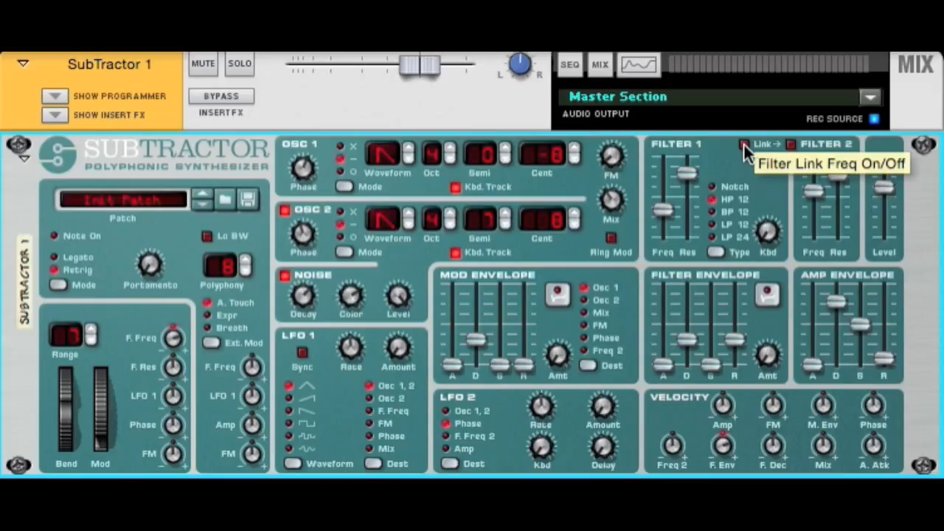
drag(664, 211, 688, 223)
click(714, 238)
drag(664, 179, 667, 217)
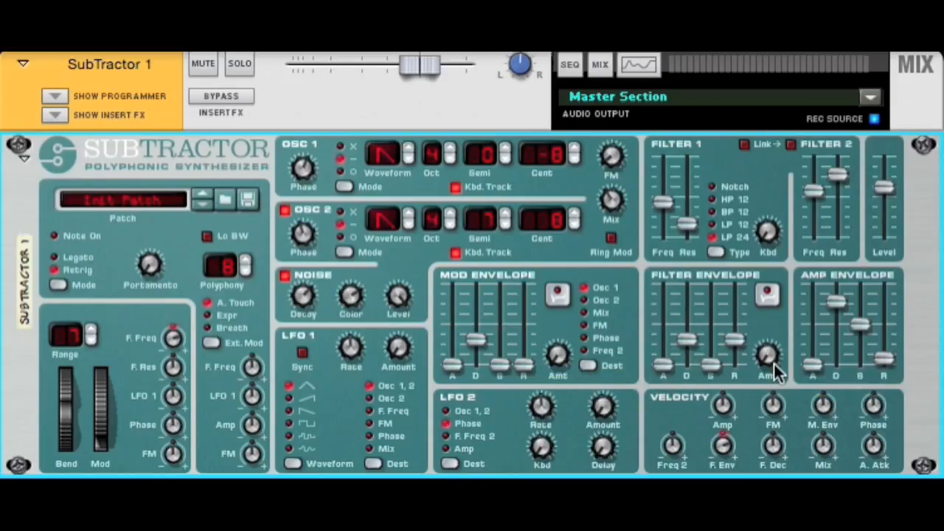
Try the filter envelope's sustain and release, bring both down to zero, and set its decay to 24
mouse_move(773, 362)
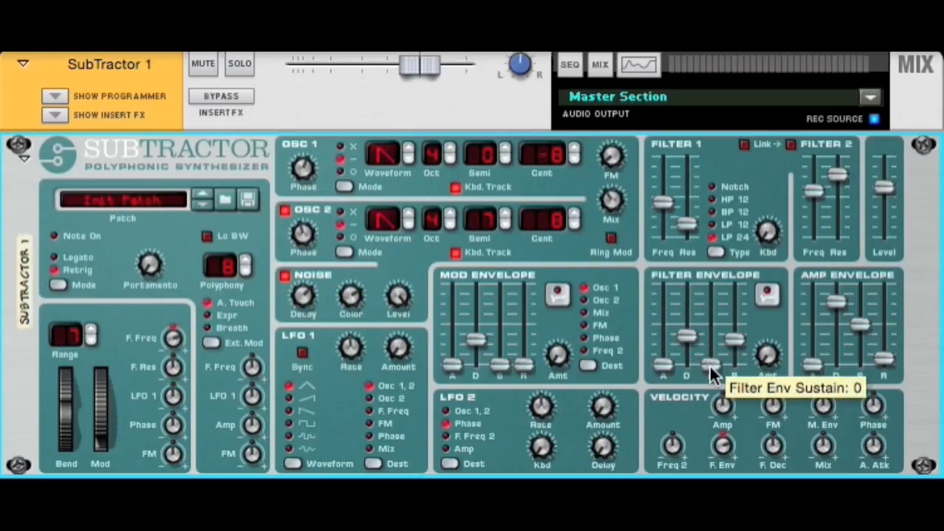
drag(711, 367, 737, 345)
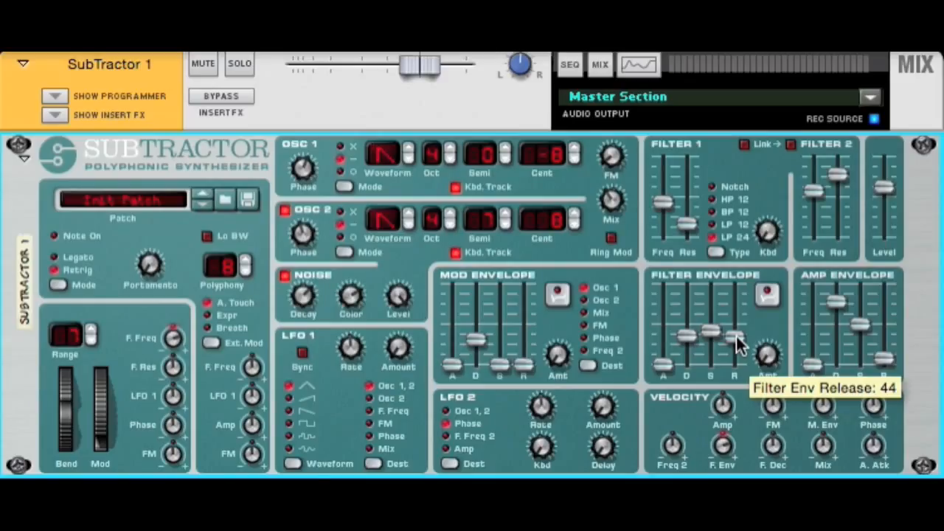
drag(736, 339, 735, 367)
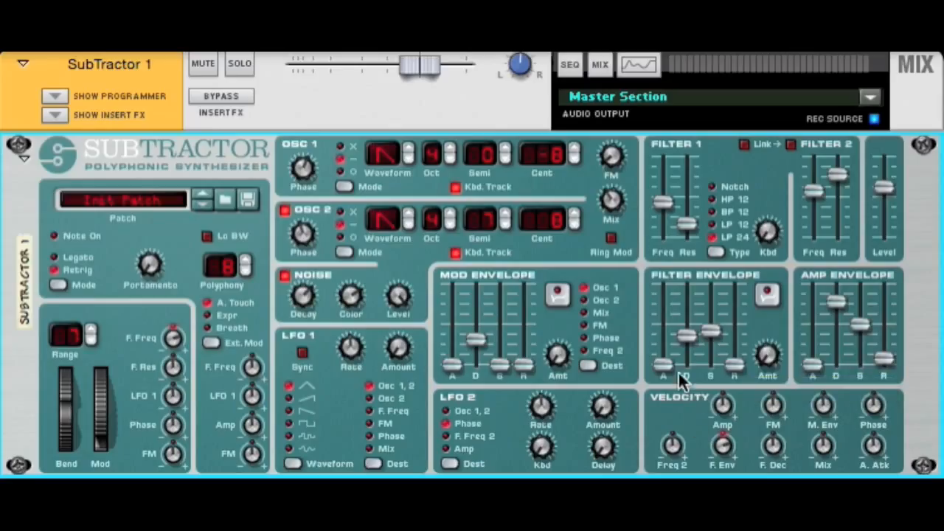
drag(686, 335, 710, 373)
Sweep the filter envelope amount and lower Filter 1's frequency slightly
drag(773, 363, 774, 362)
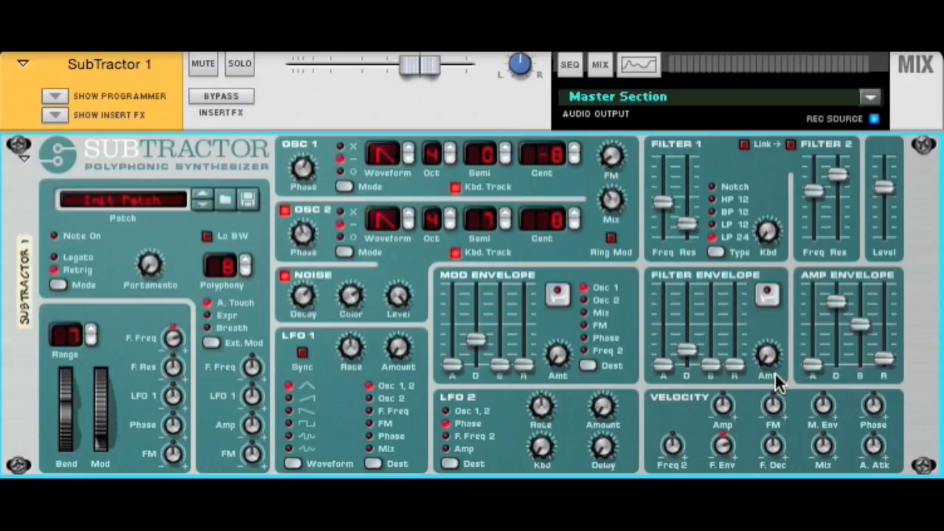
mouse_move(773, 348)
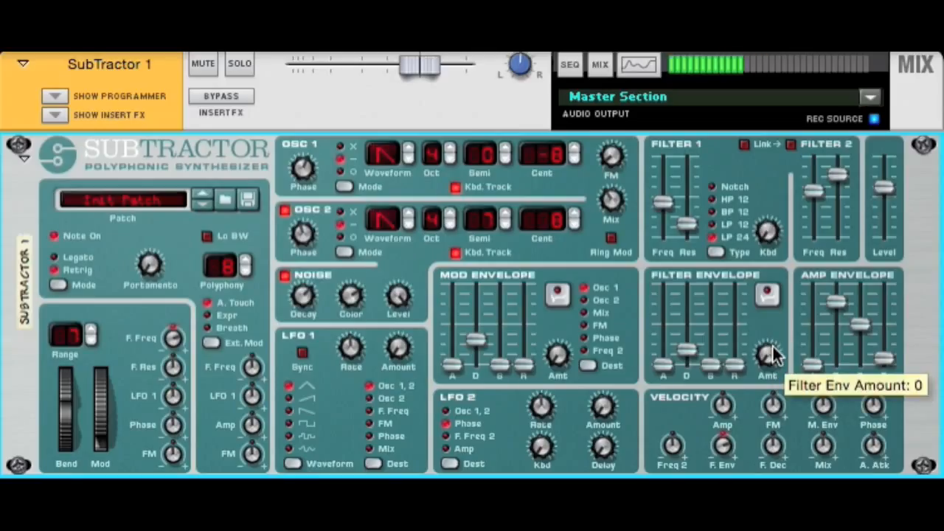
drag(772, 343, 773, 281)
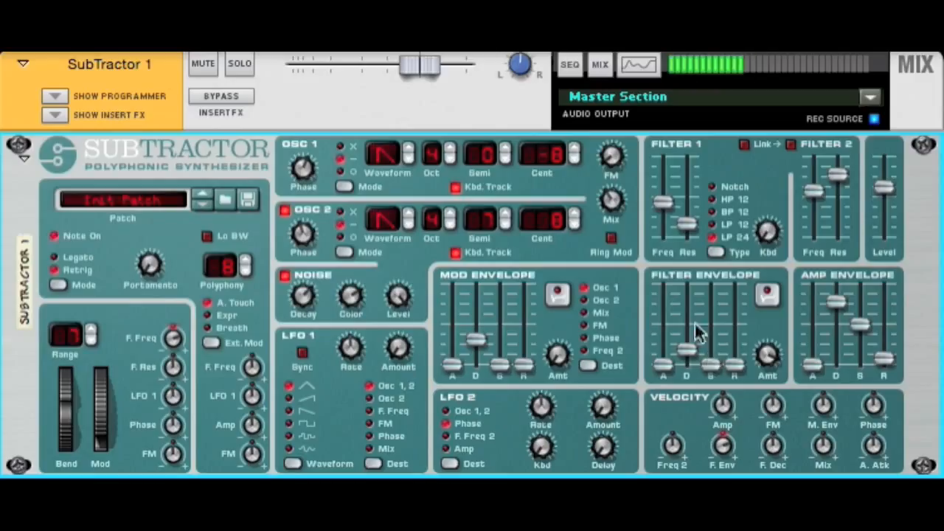
mouse_move(666, 201)
mouse_down()
mouse_move(668, 226)
mouse_move(669, 208)
mouse_up()
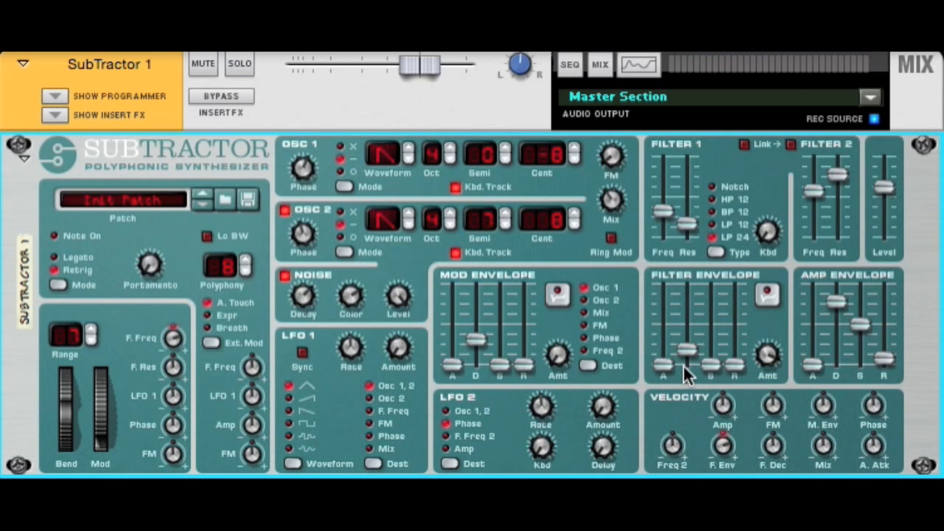
Raise the filter envelope's attack, decay and release, and lower the synth's output level slightly
mouse_move(683, 354)
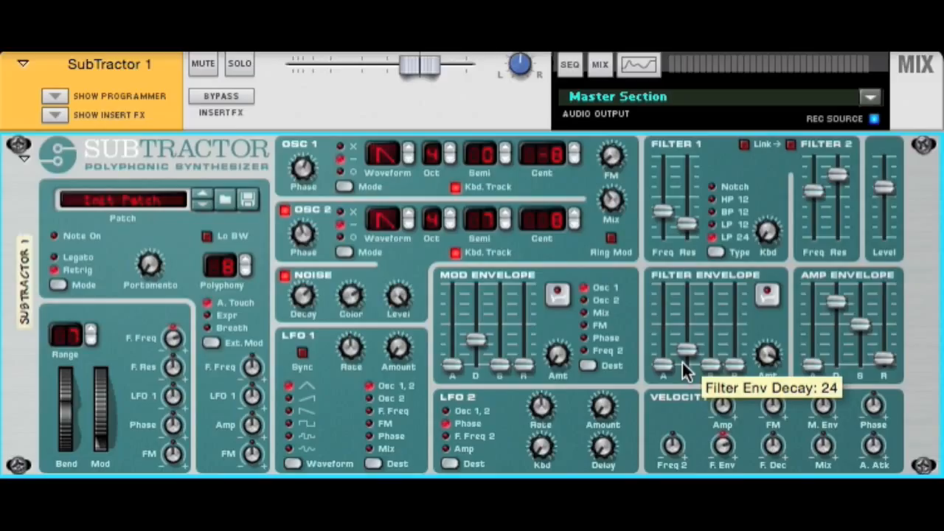
drag(665, 361, 686, 349)
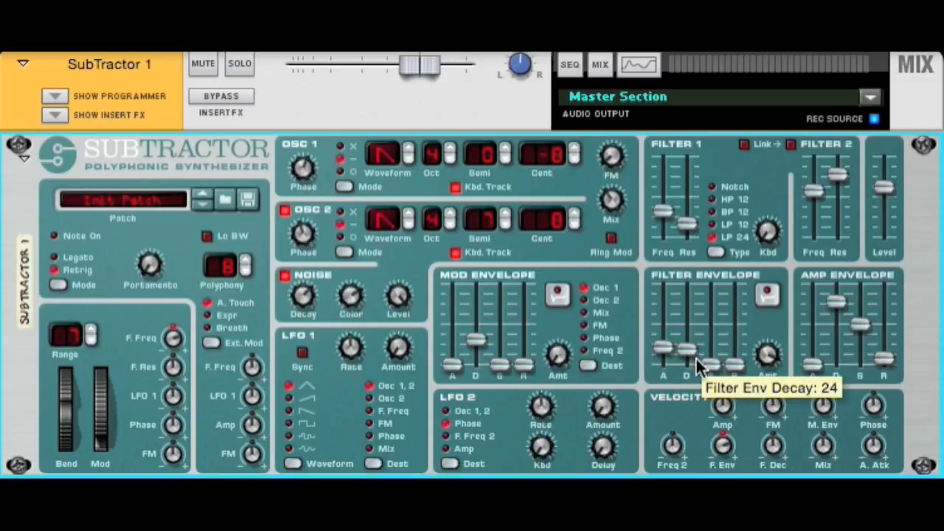
drag(687, 351, 685, 323)
drag(735, 376, 735, 350)
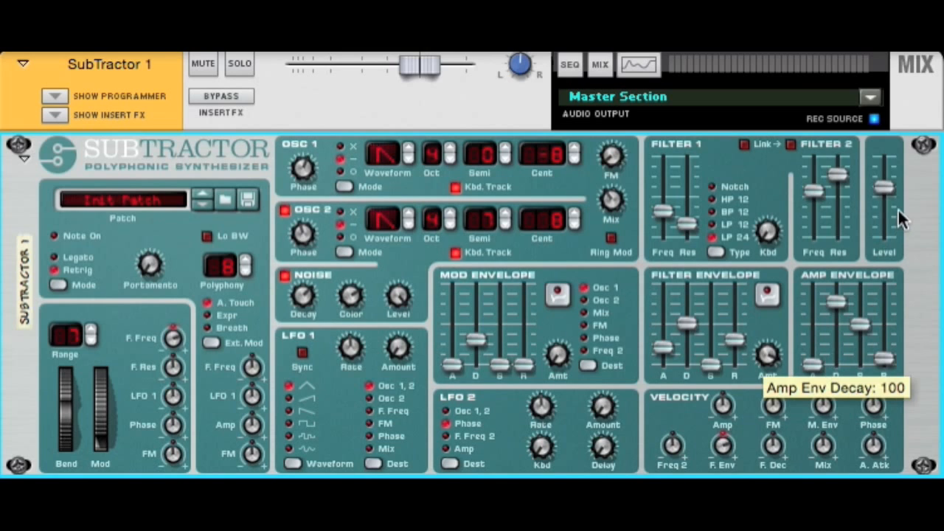
drag(886, 185, 891, 194)
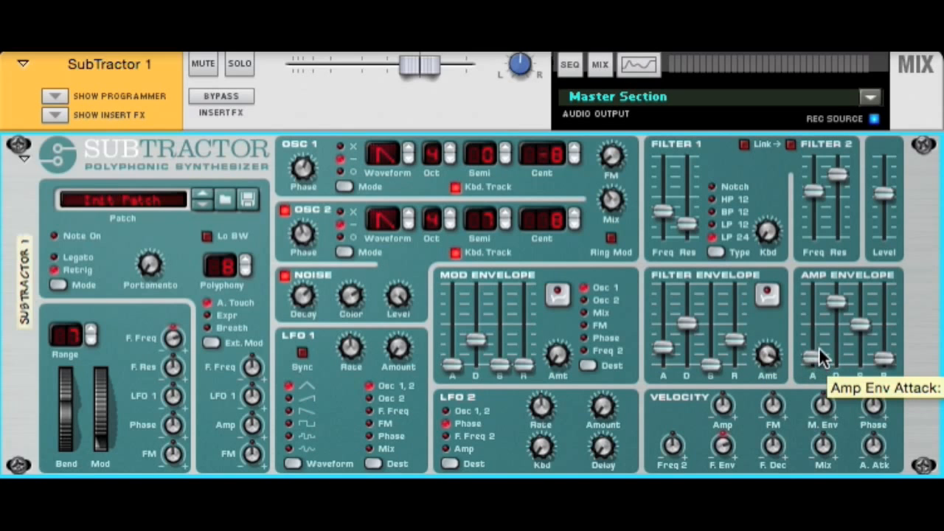
Shorten the amp envelope's decay while raising its sustain and release, and raise Filter 1's resonance to about halfway
drag(834, 303, 865, 295)
drag(882, 359, 882, 328)
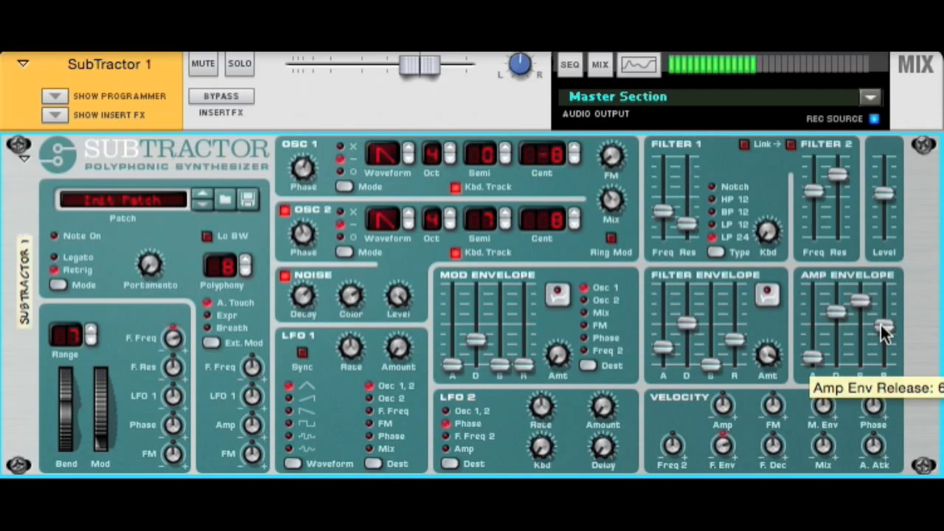
drag(687, 225, 687, 199)
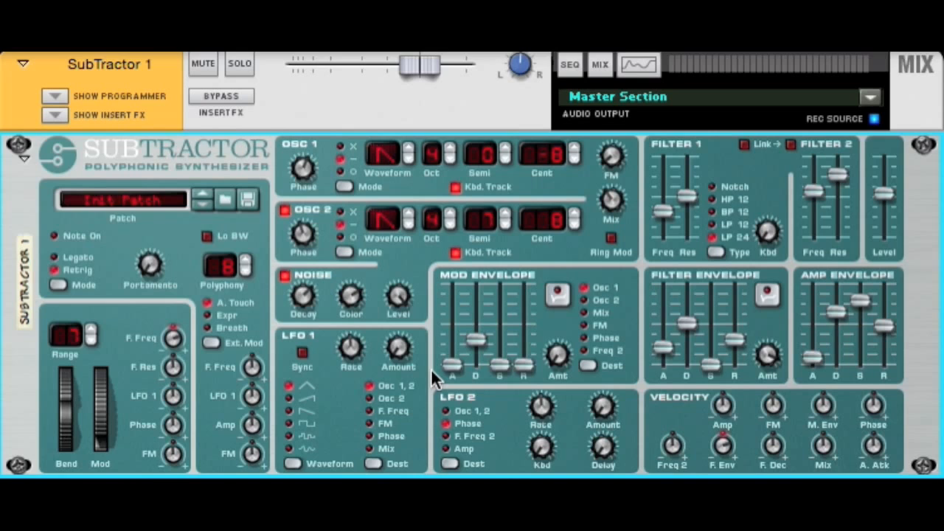
Try Phase as the mod envelope destination, return it to Osc 1, and set a short attack with decay at 38
drag(475, 341, 476, 354)
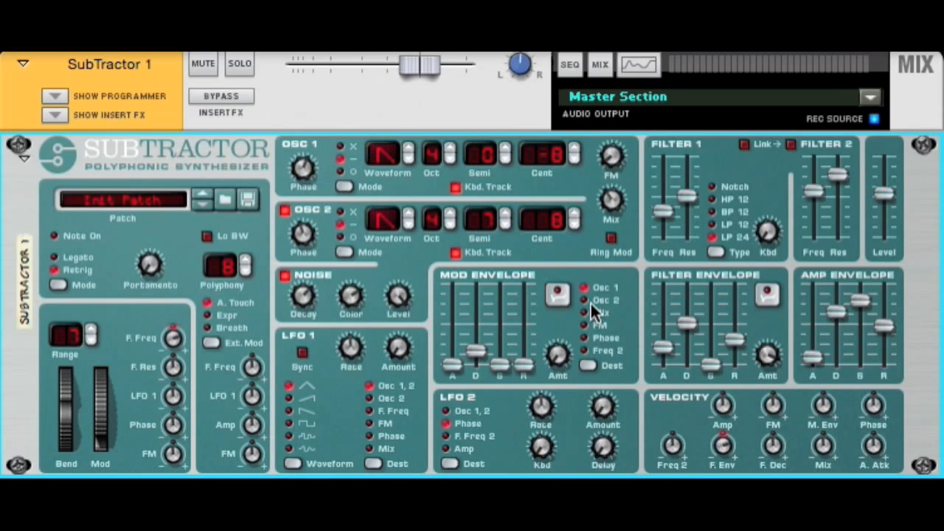
click(586, 337)
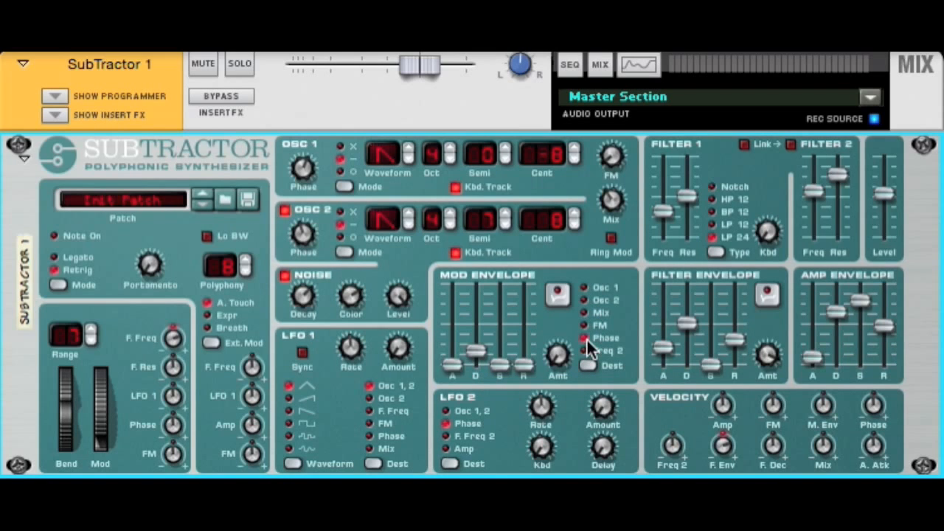
click(584, 288)
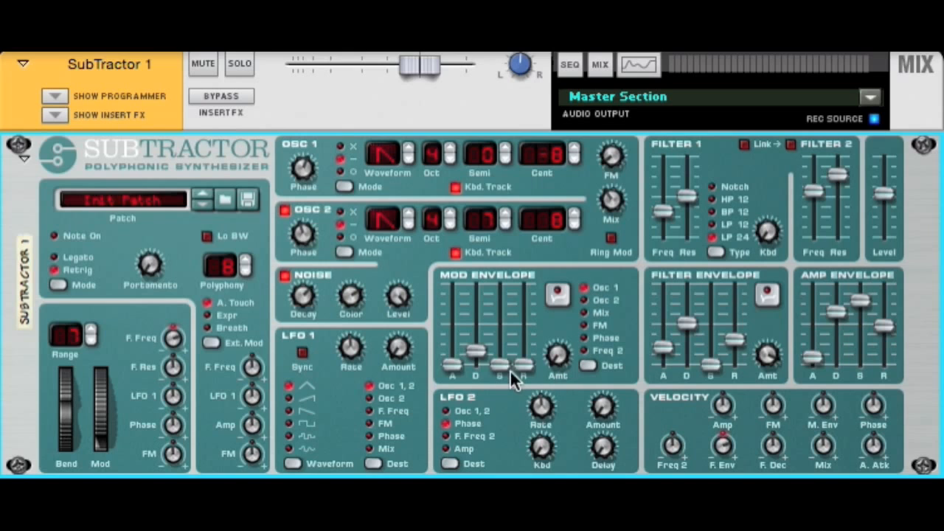
drag(474, 362, 559, 357)
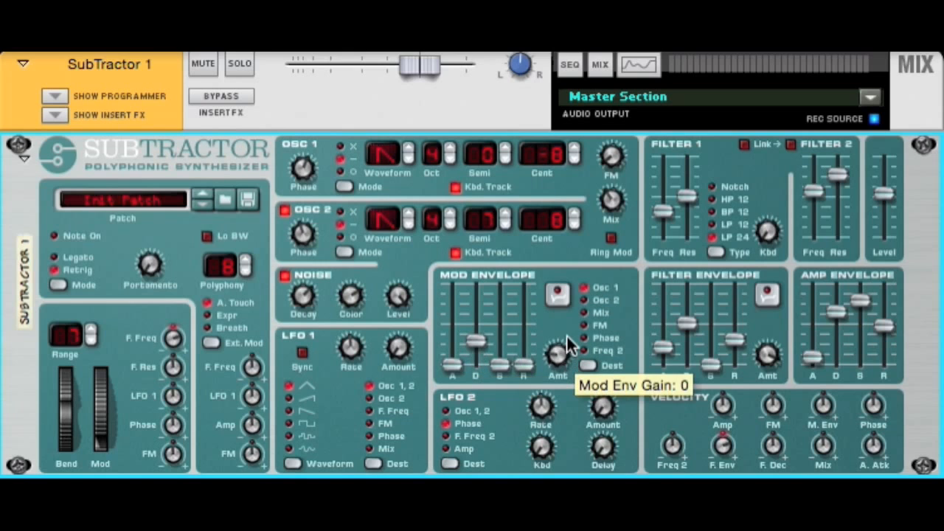
drag(452, 363, 451, 352)
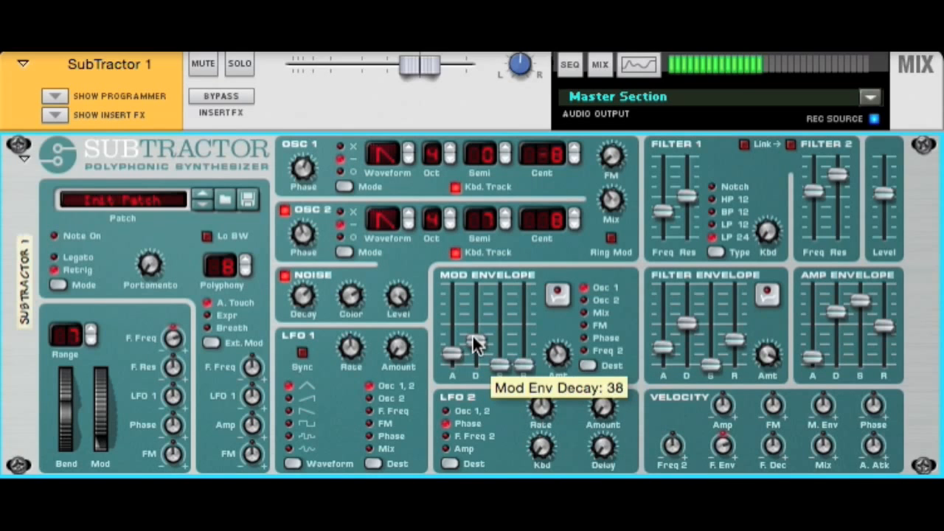
Try different mod envelope amounts on Osc 1, setting the envelope's decay to 103 and its attack to 0
drag(558, 360, 558, 302)
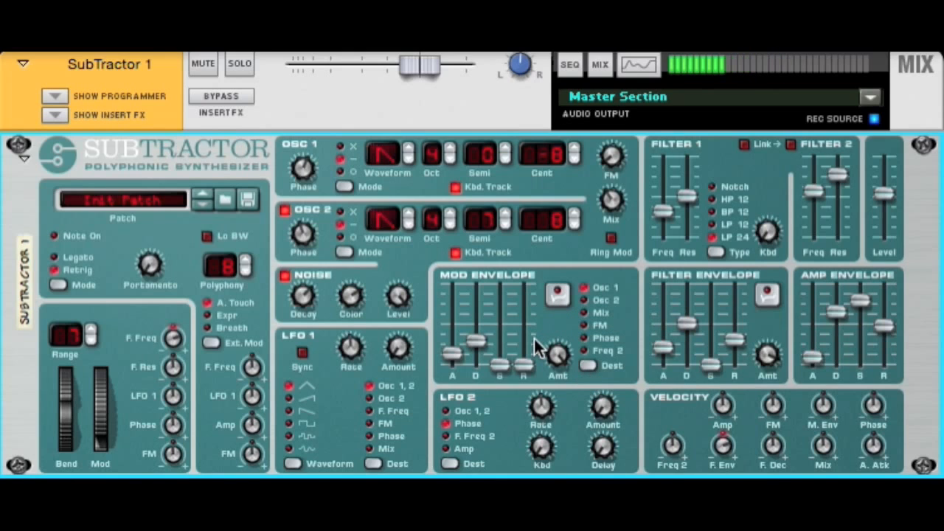
drag(452, 354, 475, 309)
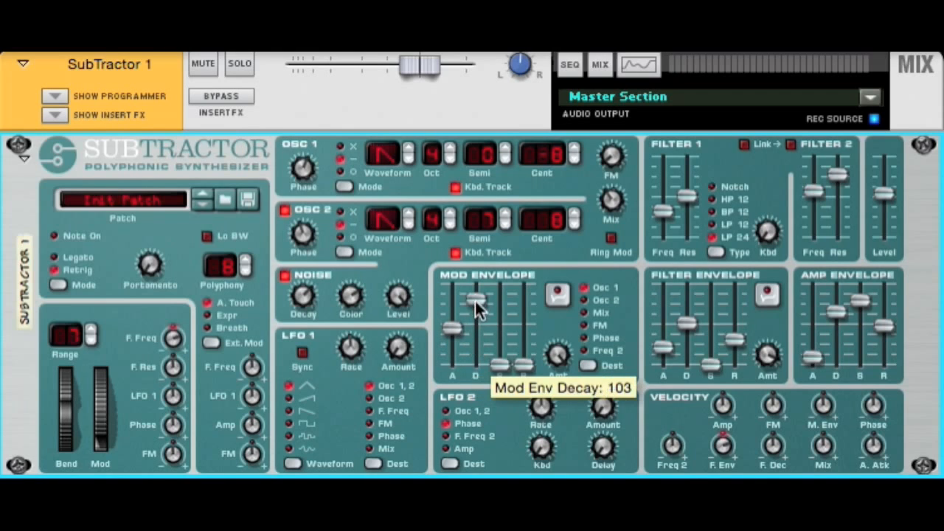
drag(558, 354, 558, 377)
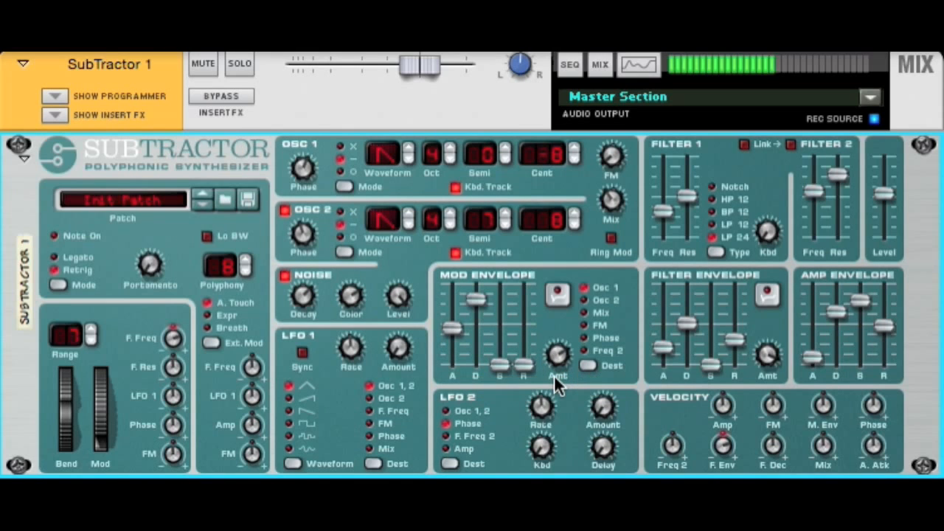
drag(452, 328, 461, 426)
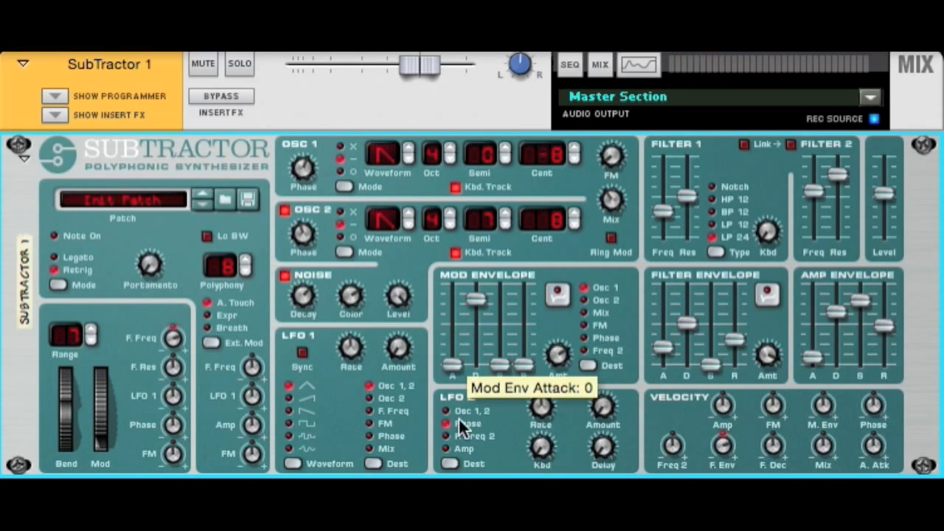
Shorten the mod envelope's decay to a low setting and set the oscillator mix to 0
drag(475, 298, 477, 348)
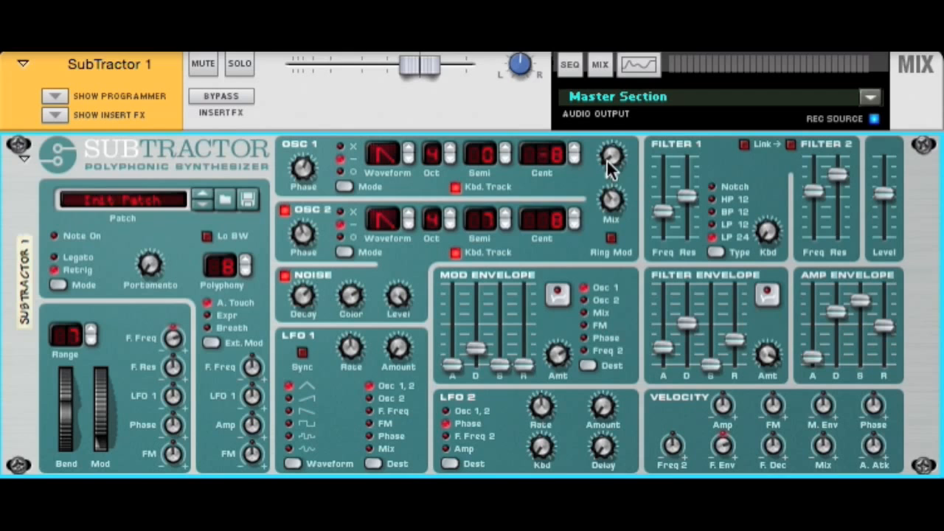
drag(609, 153, 610, 145)
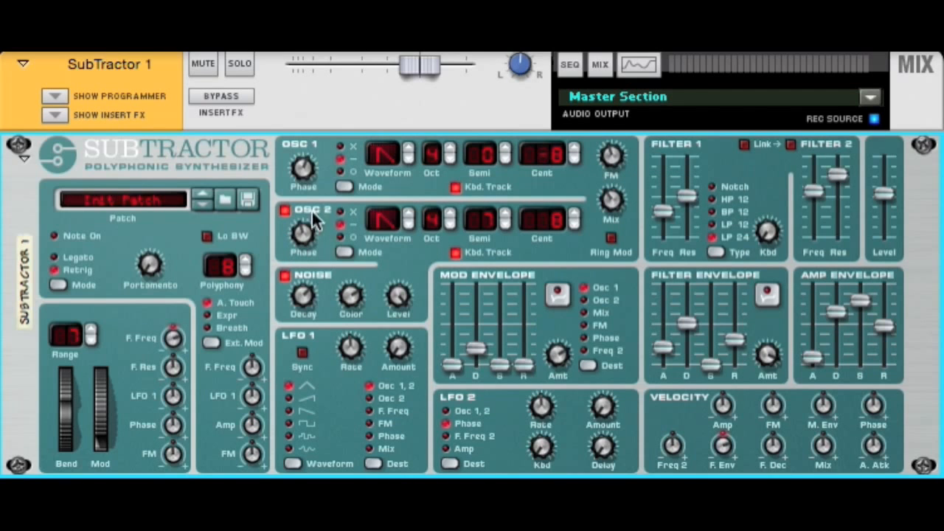
drag(609, 206, 631, 291)
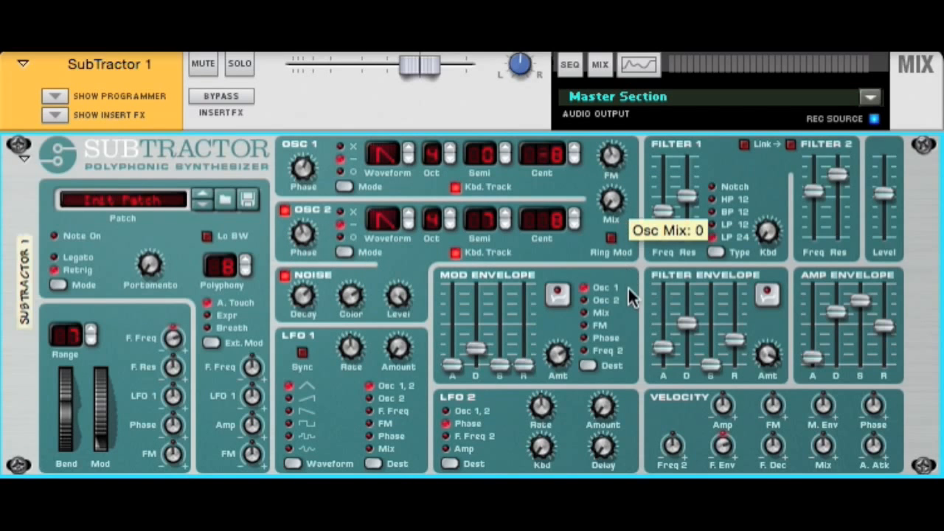
Route the mod envelope to Osc 2, try small attack and decay changes, and set the oscillator mix to 48
click(584, 300)
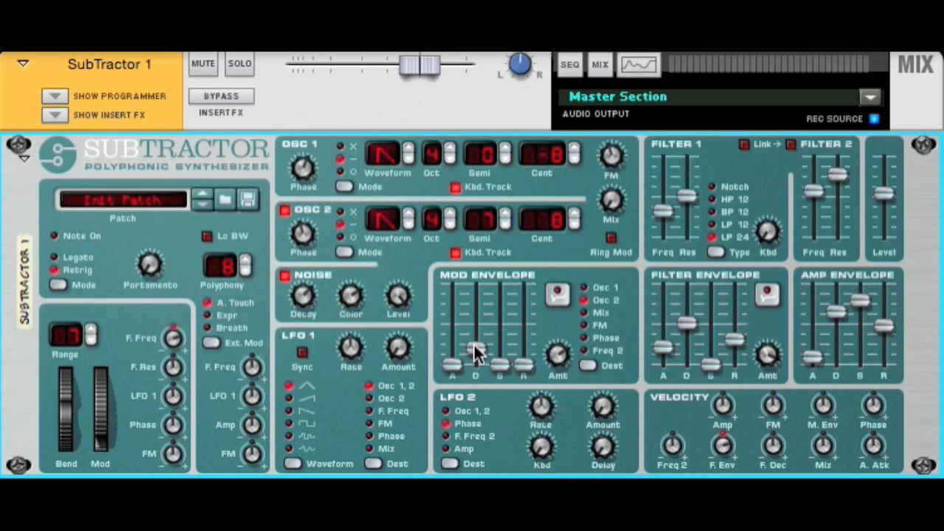
drag(475, 338, 475, 333)
drag(452, 363, 455, 354)
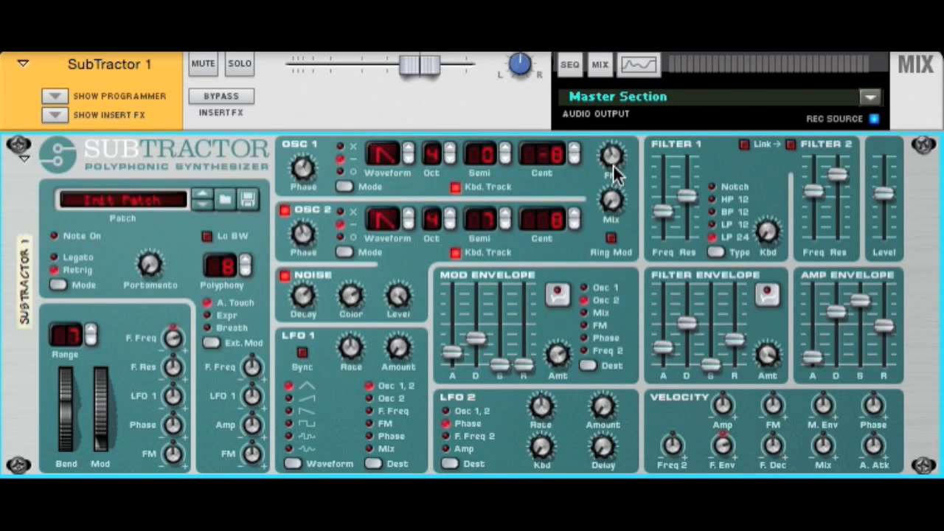
drag(612, 158, 610, 234)
drag(609, 152, 609, 147)
drag(611, 196, 615, 169)
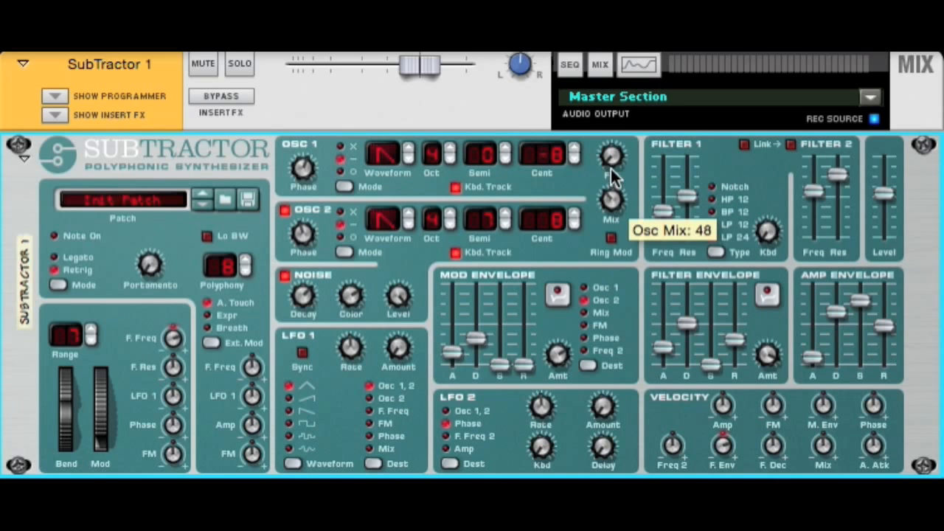
drag(452, 353, 476, 355)
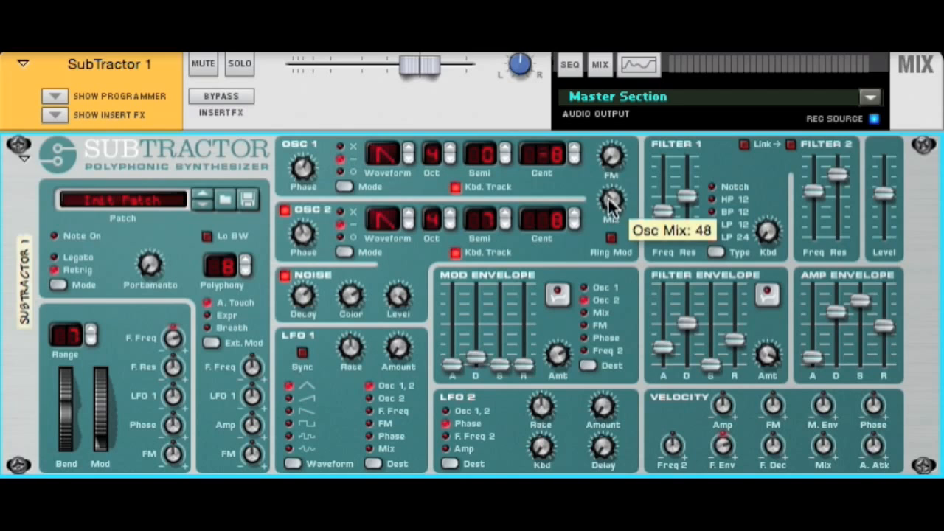
Route the mod envelope to Mix with a longer decay, and set the oscillator mix to 26
click(585, 313)
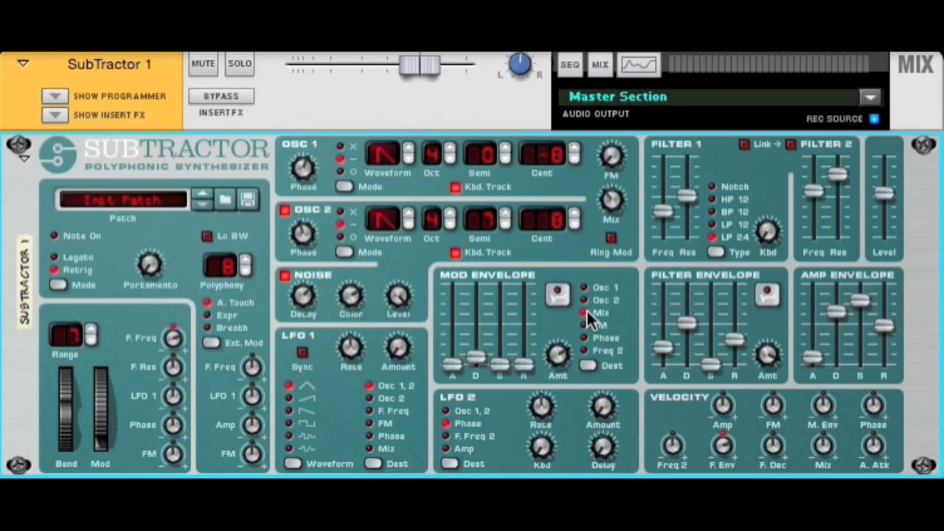
drag(476, 358, 480, 347)
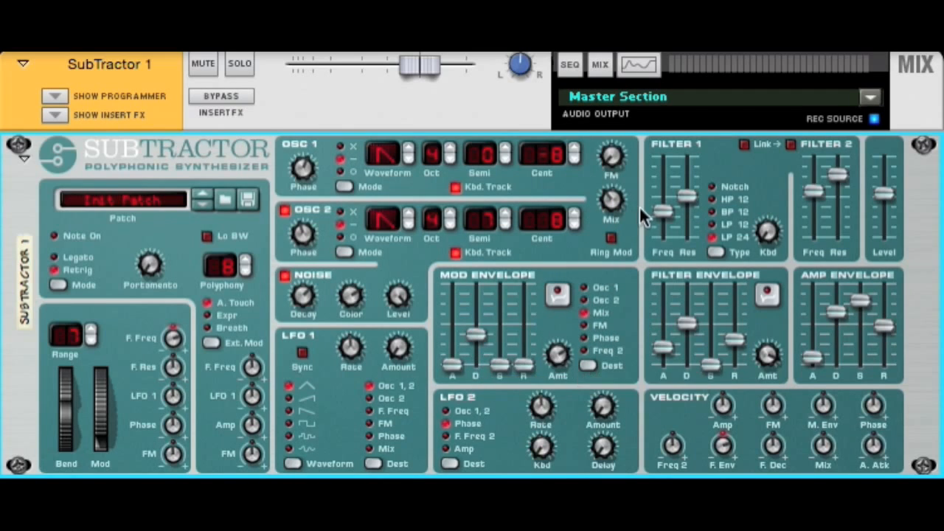
drag(614, 205, 618, 215)
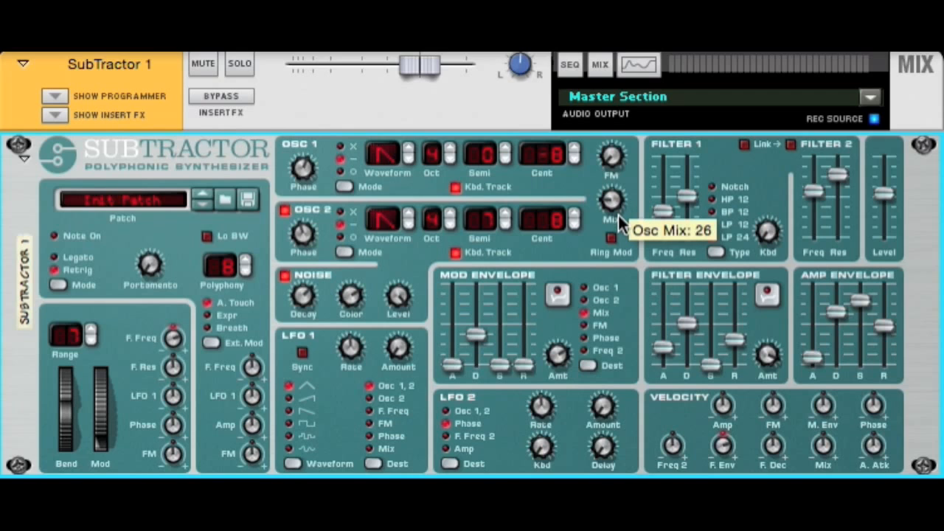
drag(557, 362, 556, 359)
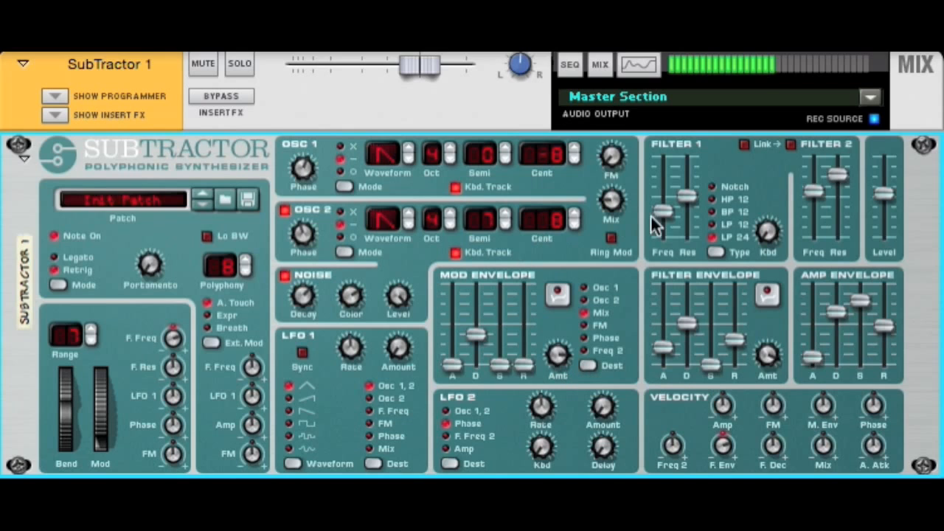
Try a mod envelope attack of 42 and sustain of 73, then return the attack to 0 and lower decay and sustain
drag(452, 360, 452, 333)
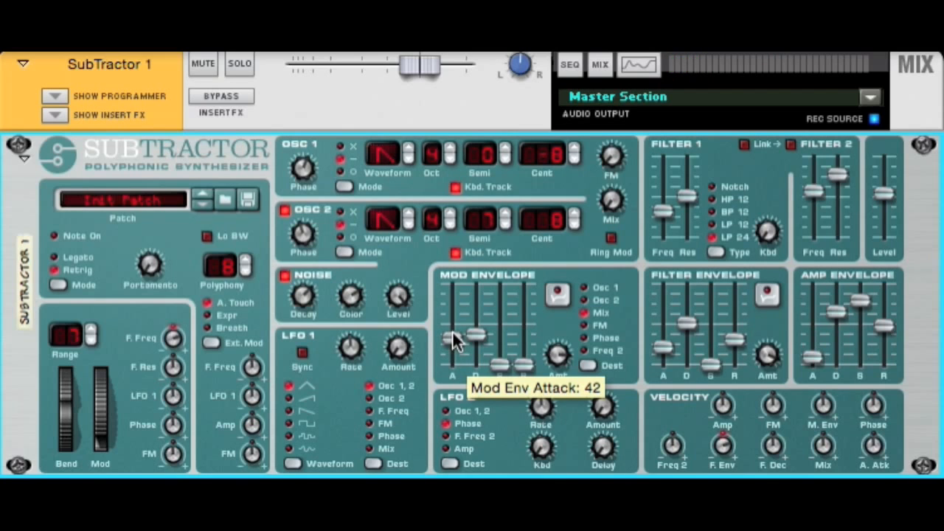
drag(477, 334, 499, 321)
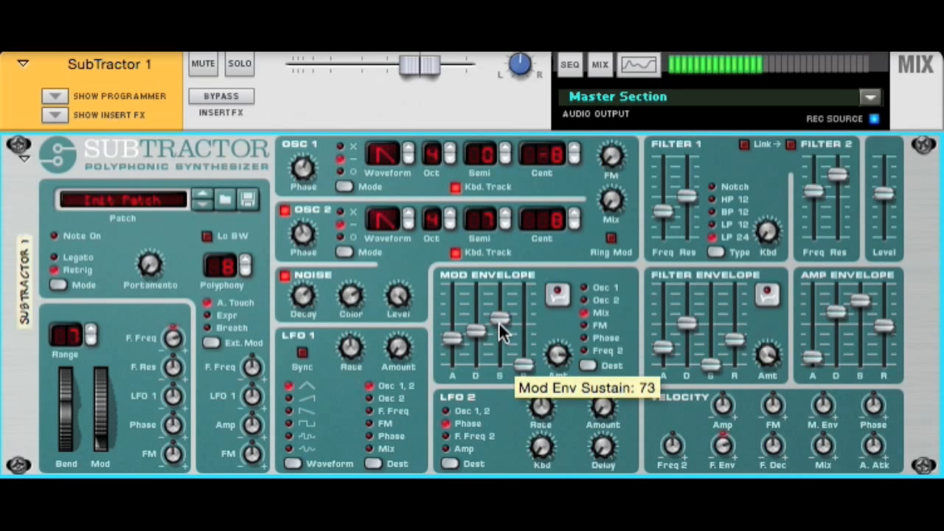
drag(451, 338, 448, 371)
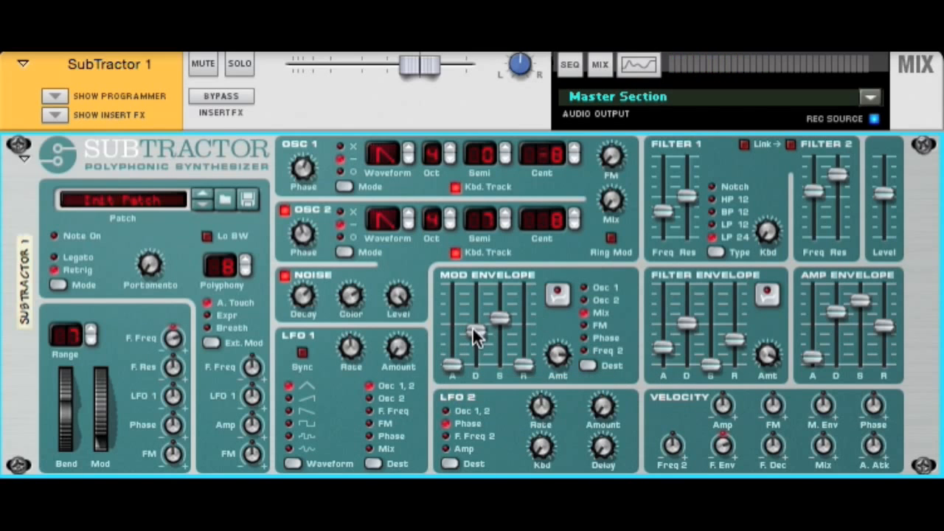
drag(472, 333, 473, 352)
drag(499, 319, 494, 352)
drag(558, 356, 561, 396)
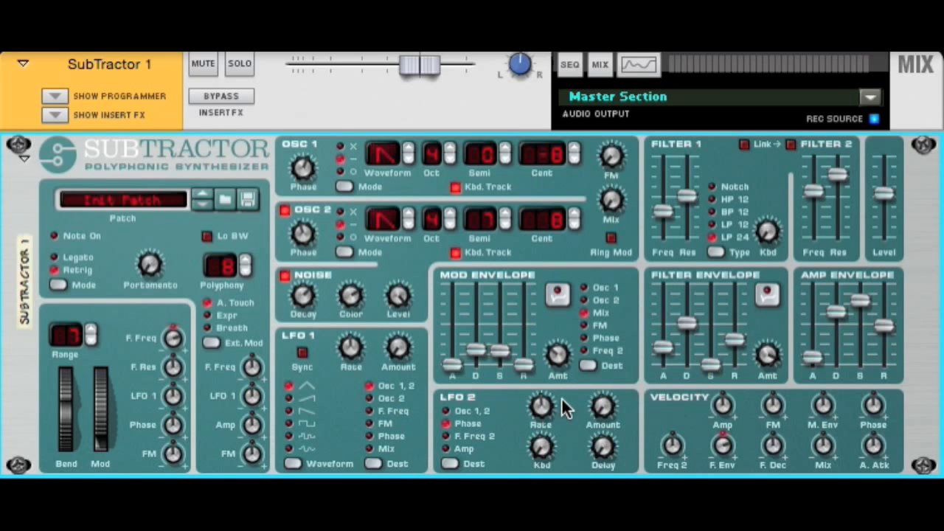
Set the mod envelope amount to 74 and its destination to Phase, trying a longer attack before returning it to 0
click(591, 317)
mouse_move(558, 354)
mouse_down()
mouse_move(554, 321)
mouse_move(555, 361)
mouse_up()
click(586, 337)
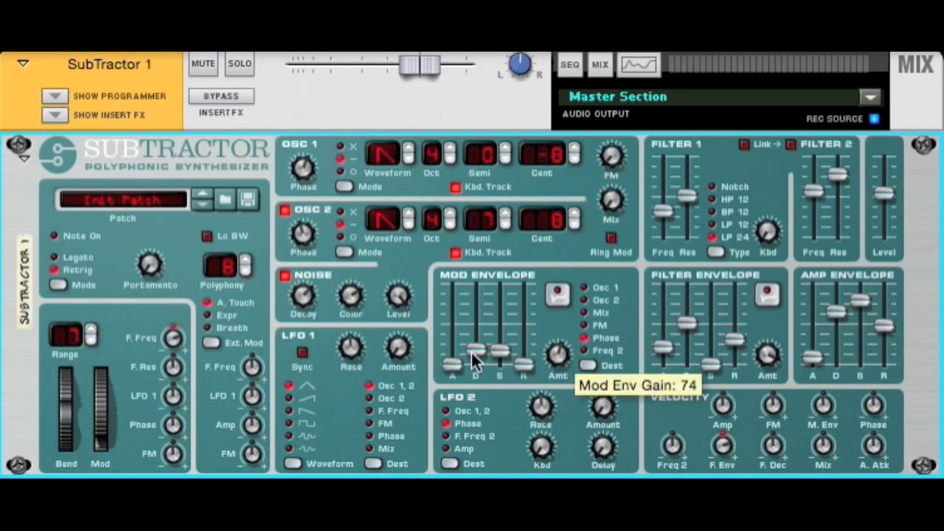
drag(450, 362, 444, 330)
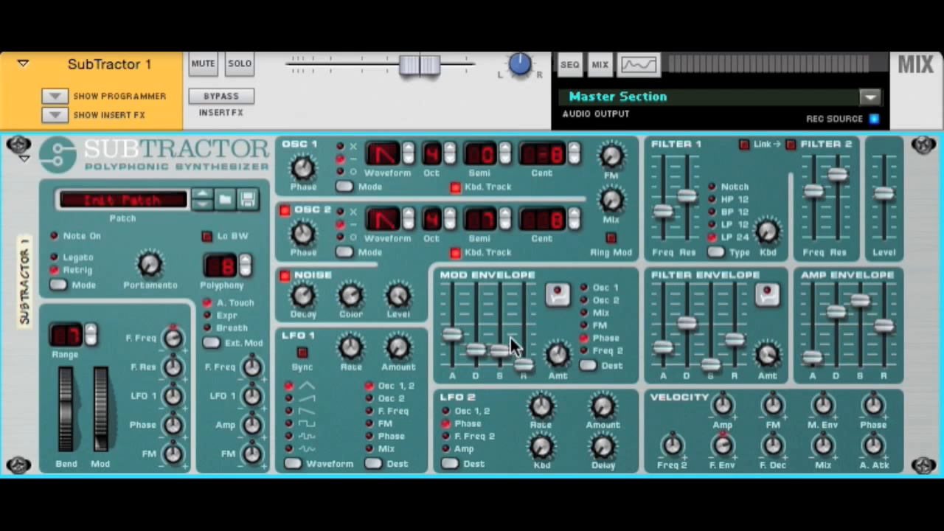
drag(454, 337, 455, 366)
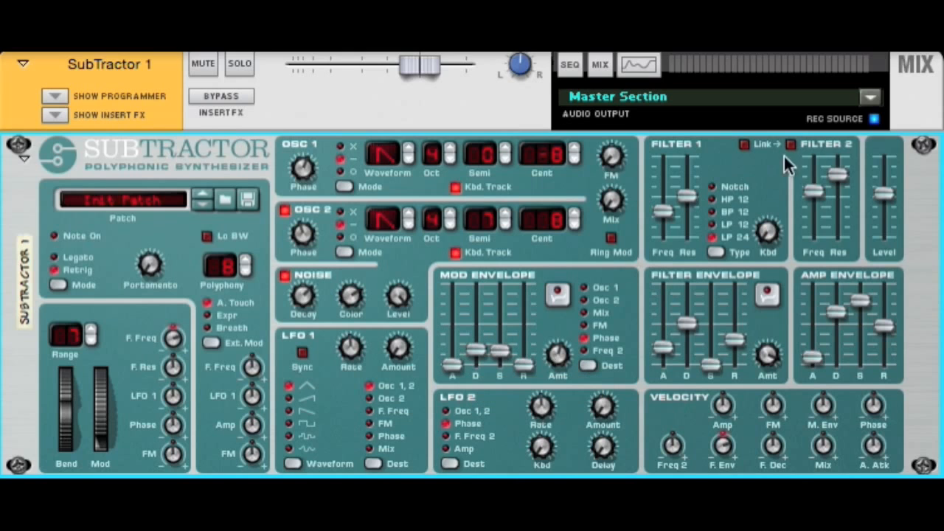
Turn on Filter 2 with lower frequency and resonance, and raise the mod envelope's attack, decay, sustain and release
click(791, 144)
drag(837, 175, 813, 213)
drag(480, 348, 479, 318)
drag(452, 363, 475, 305)
drag(500, 351, 501, 324)
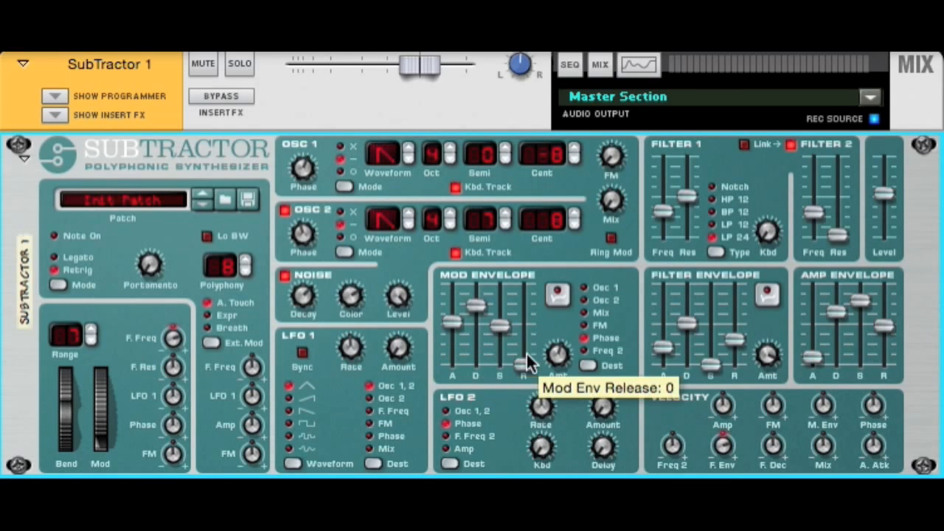
drag(523, 364, 524, 341)
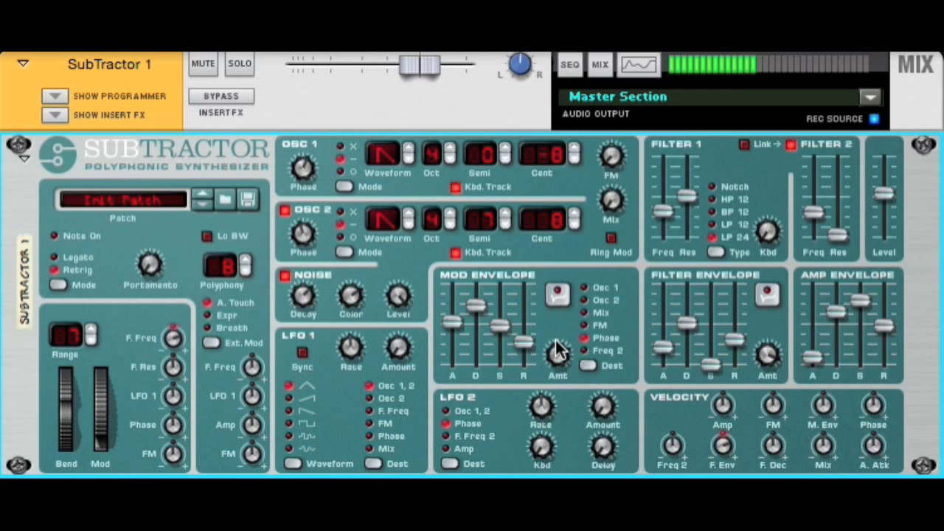
Raise Filter 2's resonance slightly, and set the mod envelope's attack to 25 with a shorter decay and higher sustain
drag(454, 324, 458, 368)
drag(848, 233, 848, 222)
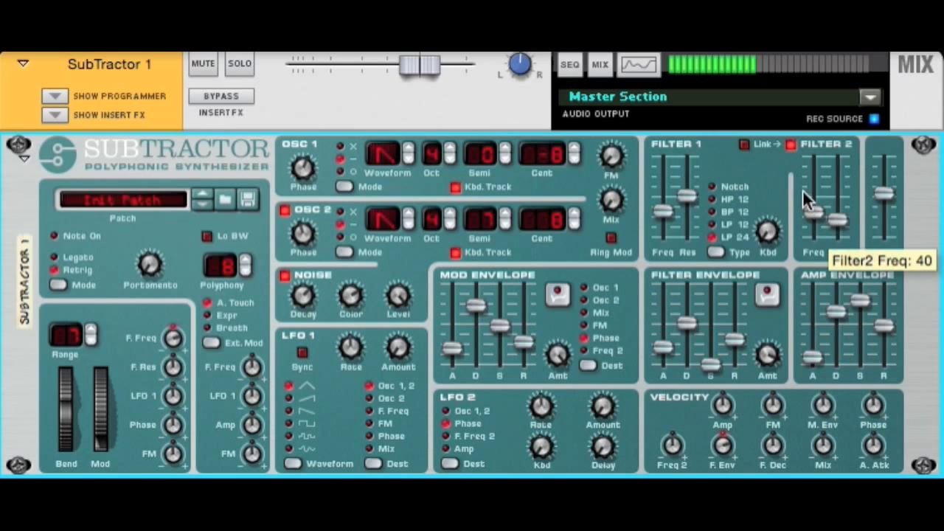
drag(476, 305, 495, 294)
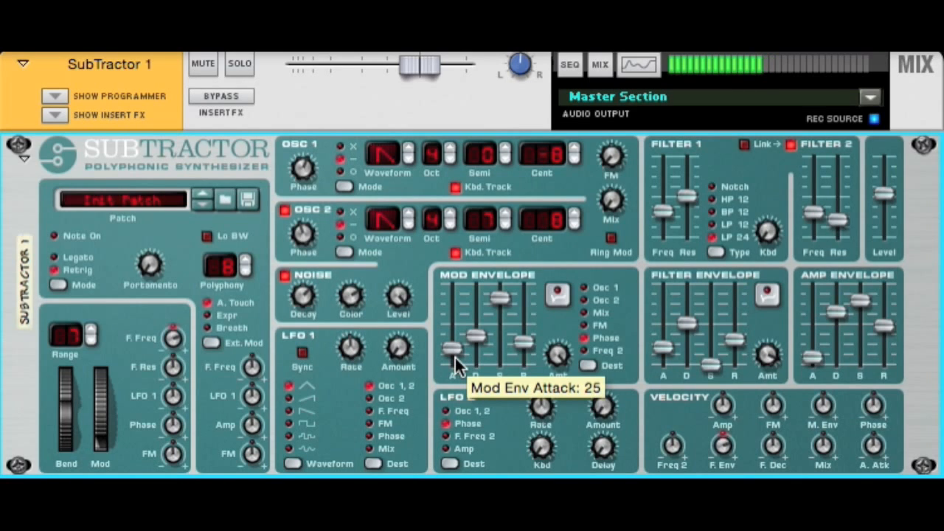
Try a filter envelope sustain of 103, return it to 0, and raise the mod envelope's attack and decay
drag(710, 365, 713, 302)
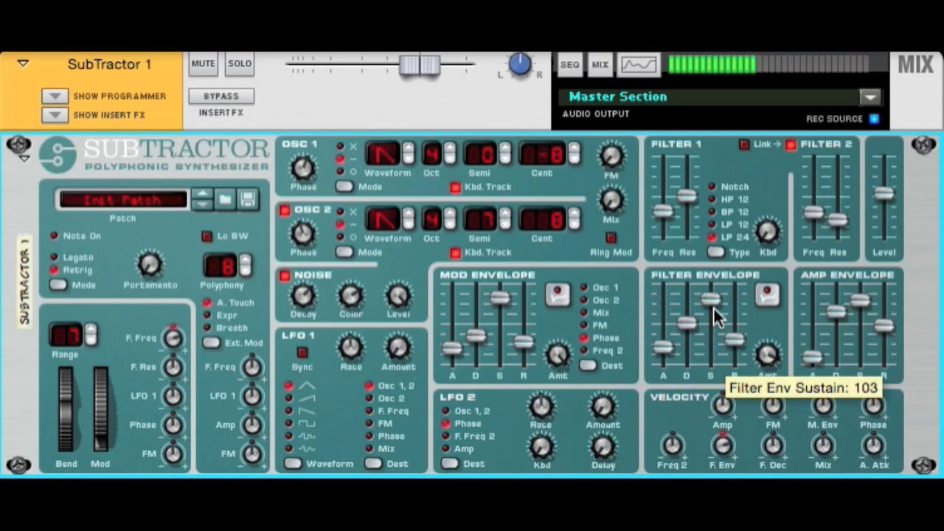
drag(713, 308, 712, 366)
drag(470, 337, 450, 320)
drag(558, 361, 563, 383)
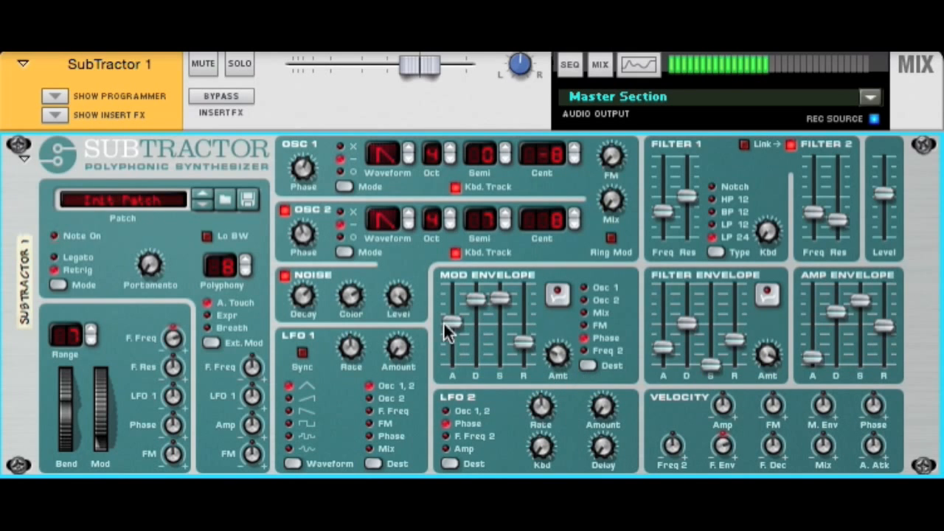
Reset the mod envelope's attack to 0, bring decay and sustain to just below the middle, and set its amount to 109
drag(446, 324, 451, 365)
drag(475, 298, 500, 365)
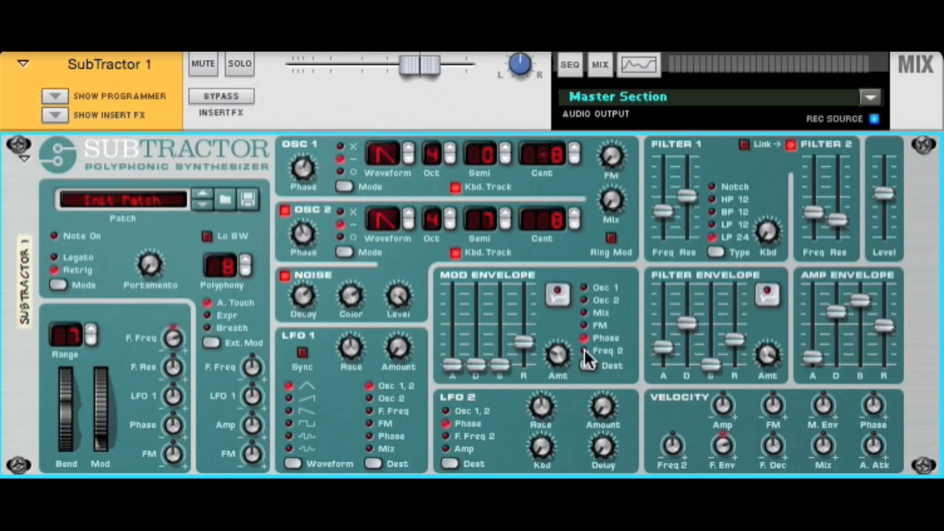
drag(476, 364, 499, 331)
drag(562, 372, 568, 318)
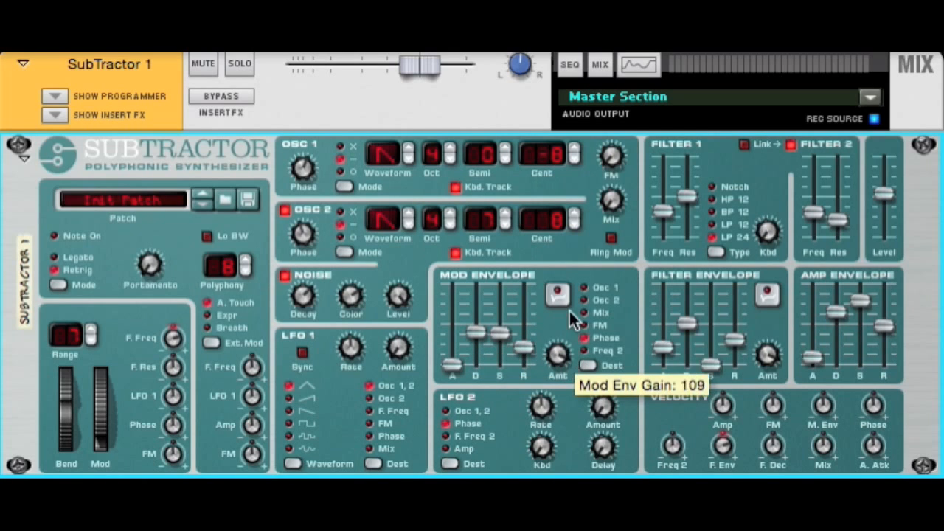
Raise the filter envelope's sustain slightly and turn off Filter 2
mouse_move(710, 363)
mouse_down()
mouse_move(712, 330)
mouse_move(713, 358)
mouse_up()
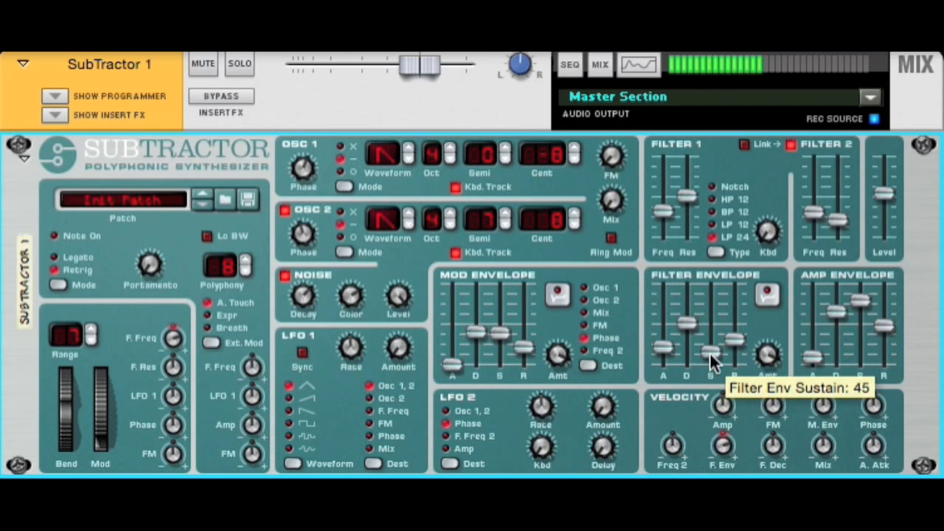
click(788, 143)
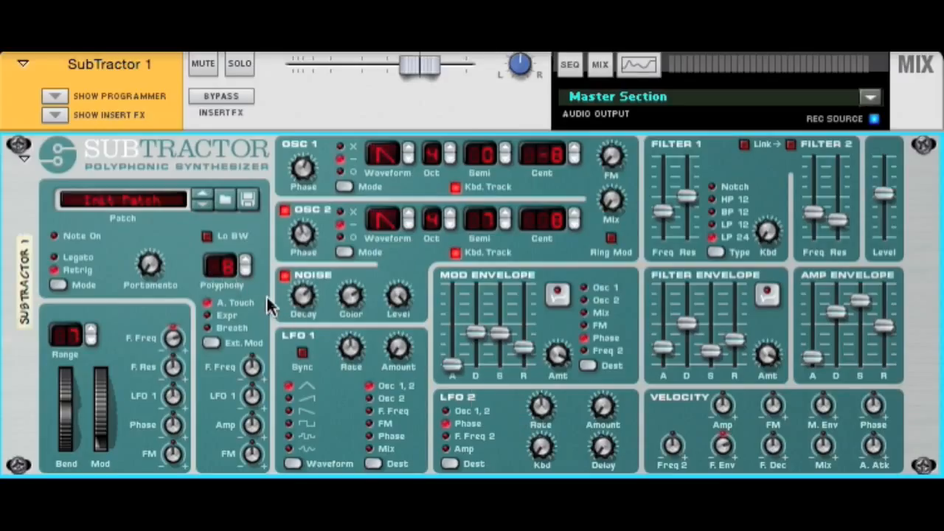
Set polyphony to 1 in Legato mode, and try portamento at 32 before turning it back down
mouse_move(224, 266)
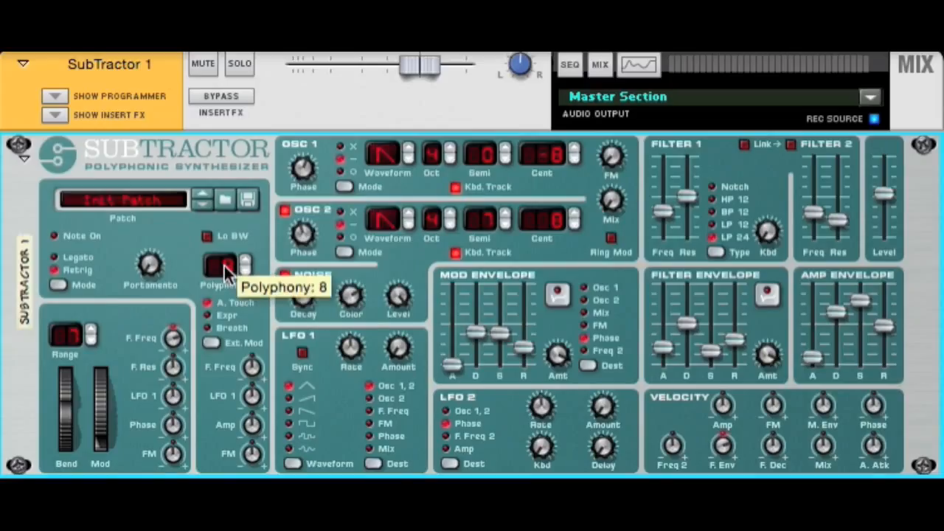
drag(225, 268, 236, 325)
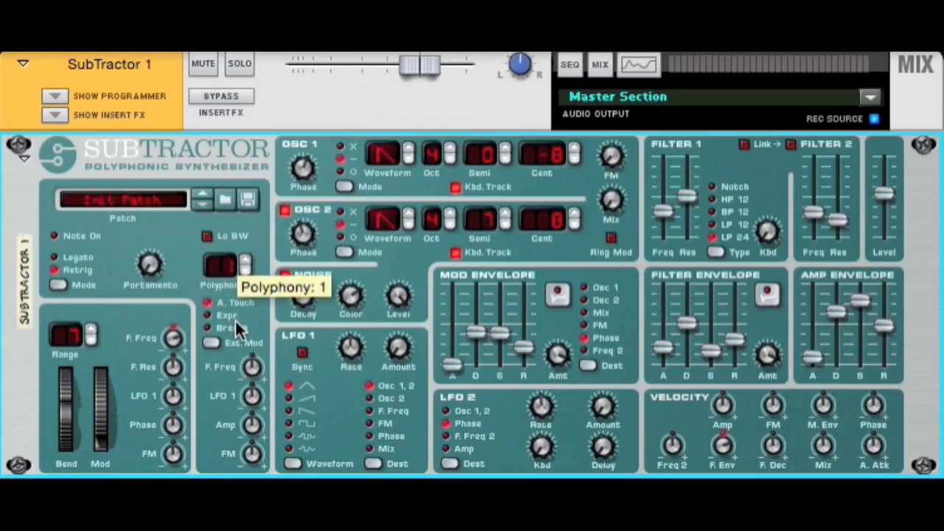
click(59, 286)
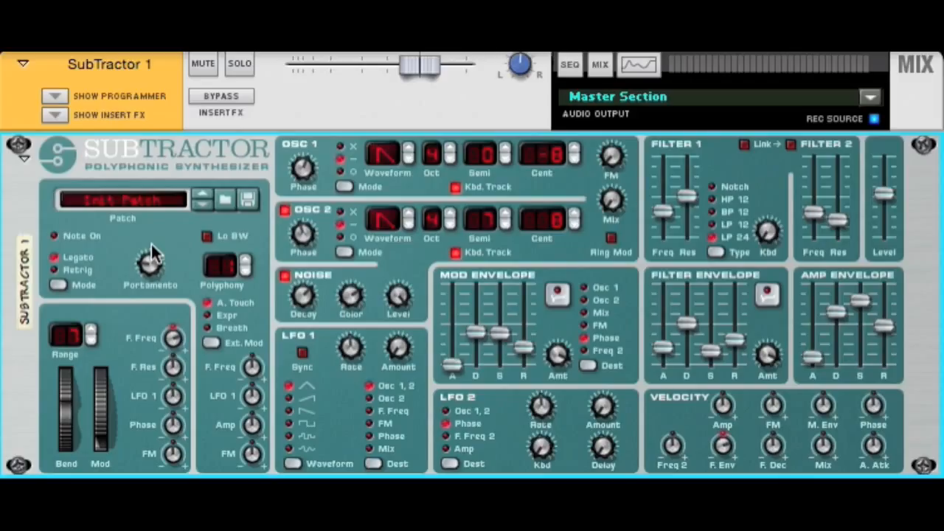
drag(152, 262, 153, 258)
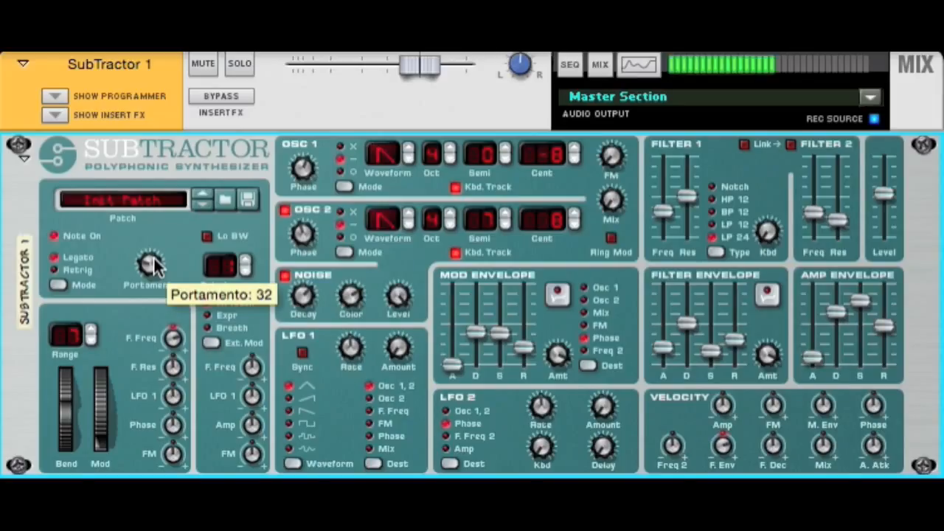
mouse_move(157, 266)
mouse_down()
mouse_move(151, 232)
mouse_move(153, 264)
mouse_up()
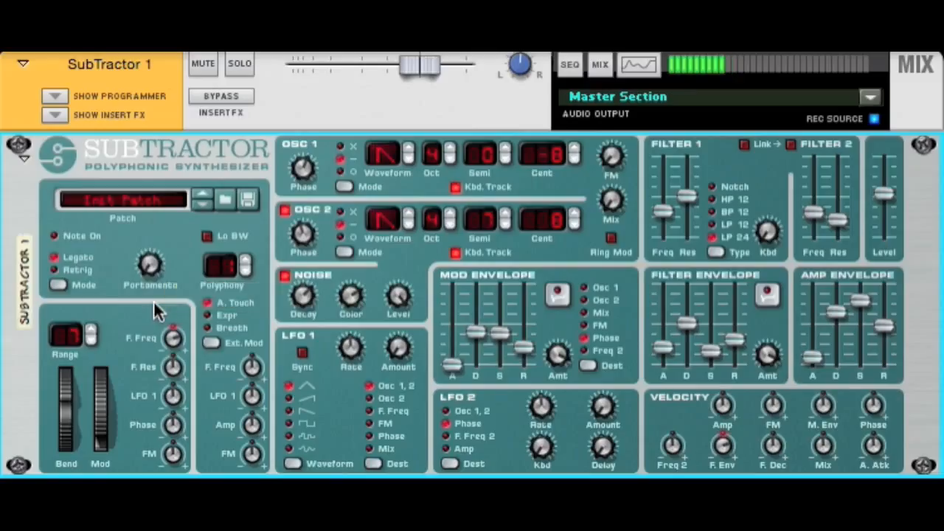
Restore the polyphony to 8 voices and switch the key mode back to Retrig
drag(231, 247, 249, 262)
click(248, 260)
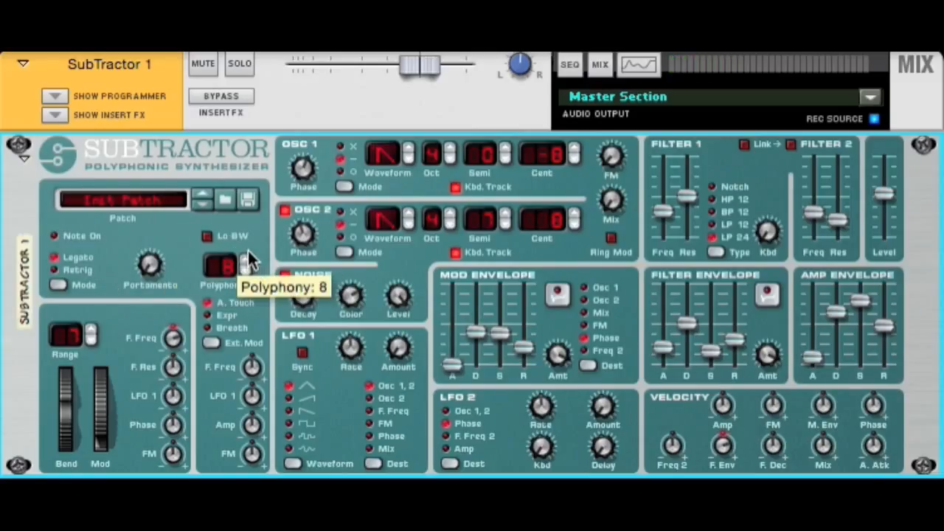
click(59, 286)
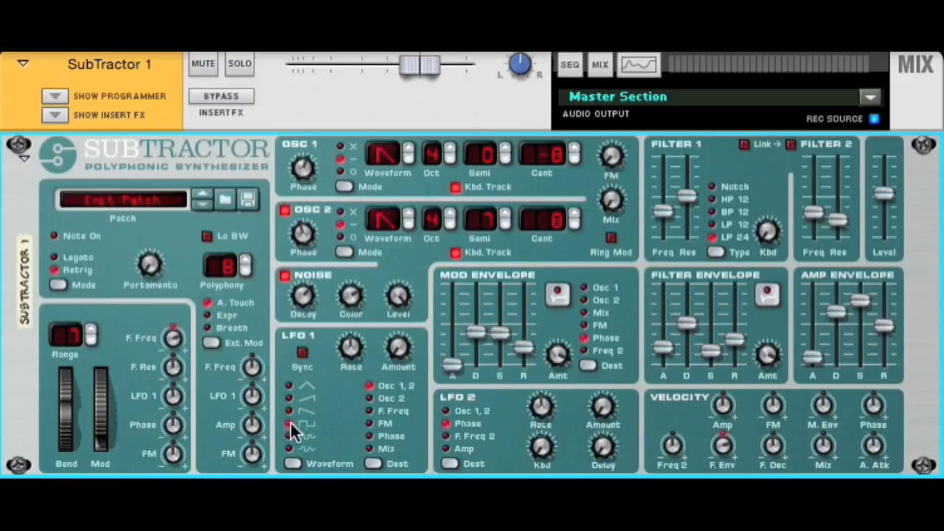
Set LFO 1's waveform to triangle, turn on its tempo sync, and adjust its rate to slightly above the middle
click(292, 462)
click(293, 461)
click(293, 462)
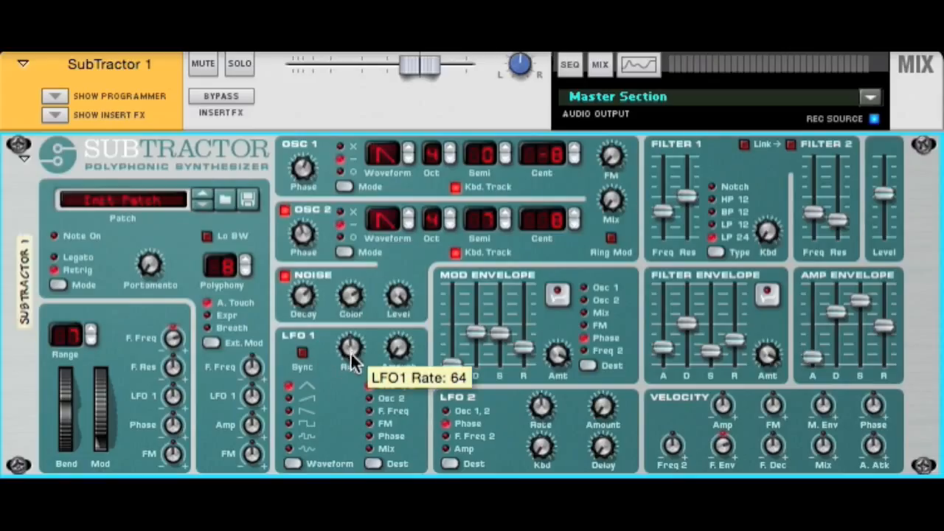
mouse_move(350, 351)
mouse_down()
mouse_move(350, 303)
mouse_move(354, 395)
mouse_move(348, 367)
mouse_up()
click(304, 354)
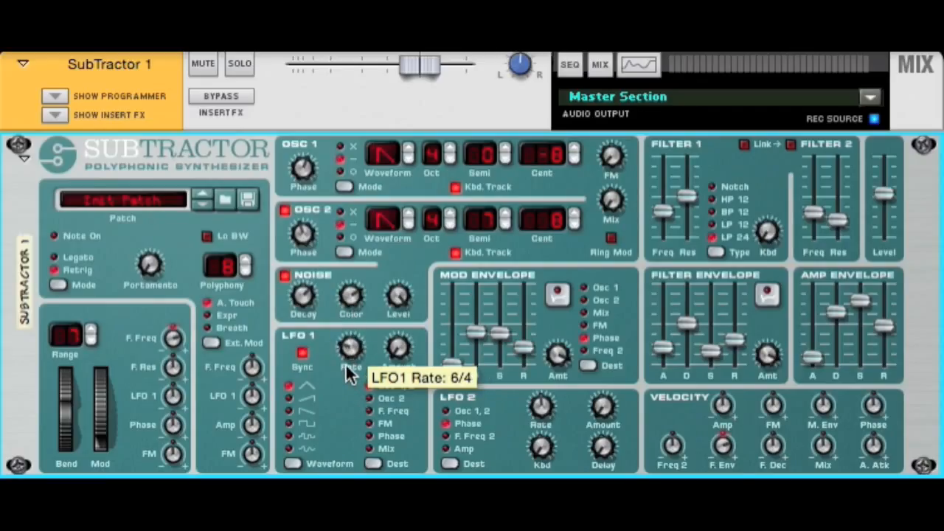
drag(354, 360, 352, 318)
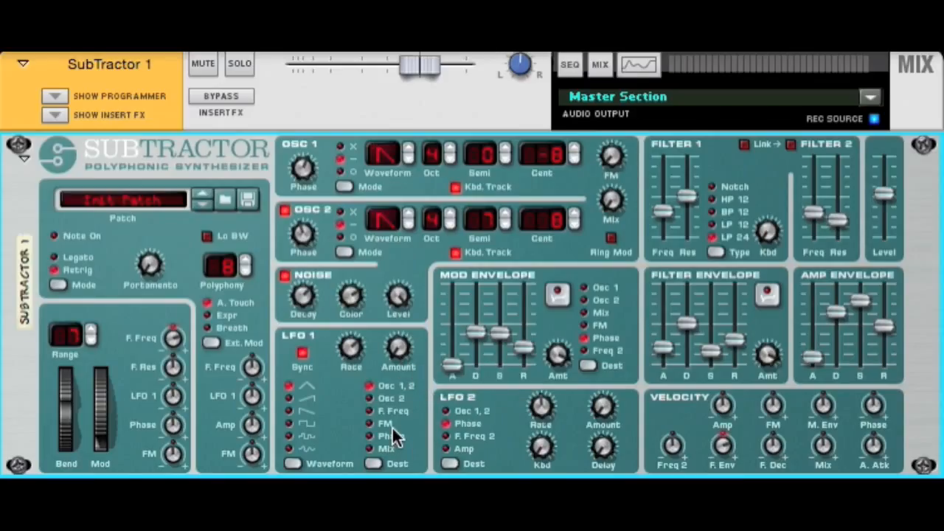
Route LFO 1 to filter frequency with a stepped random waveform, raising its amount and Filter 1's resonance
drag(398, 351, 392, 311)
mouse_move(689, 198)
mouse_down()
mouse_move(692, 163)
mouse_move(693, 183)
mouse_up()
click(288, 436)
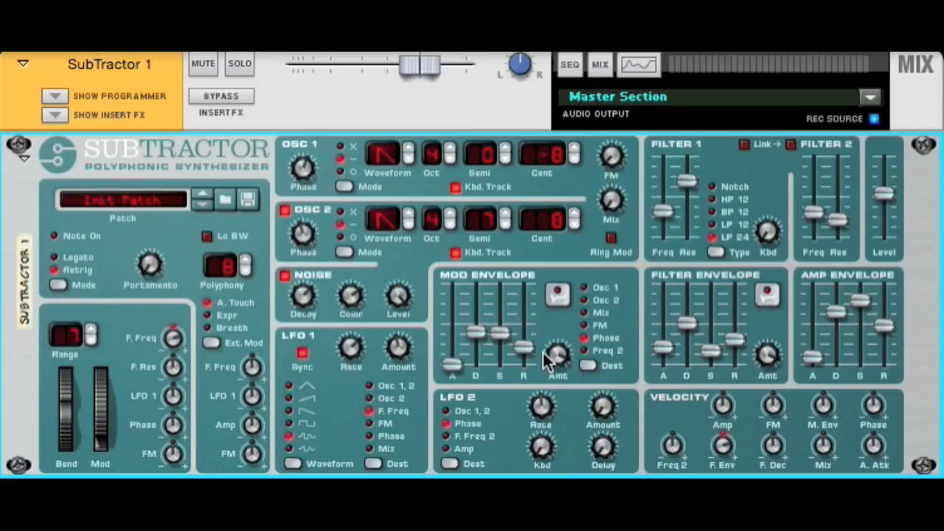
mouse_move(550, 359)
Turn off LFO 1's tempo sync and bring Filter 1's resonance back to about the middle
drag(398, 349, 351, 364)
mouse_move(354, 351)
click(303, 353)
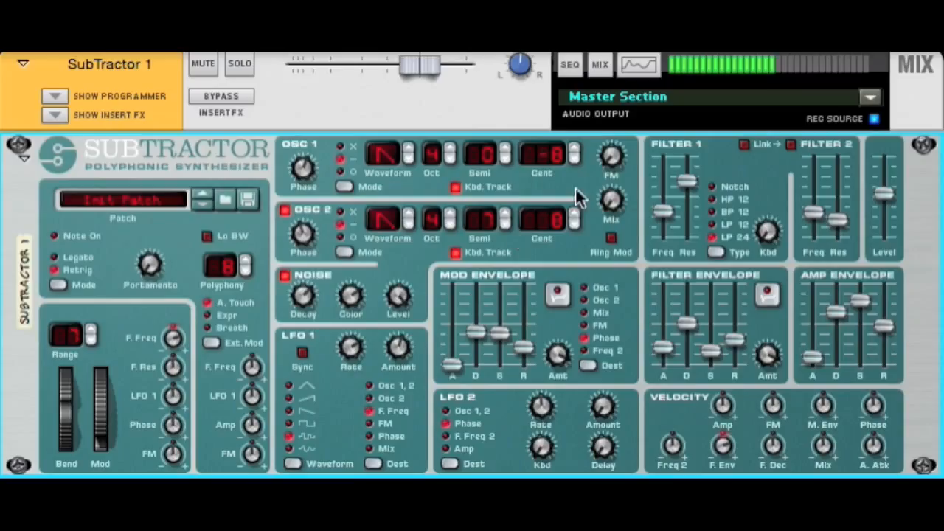
drag(679, 184, 684, 198)
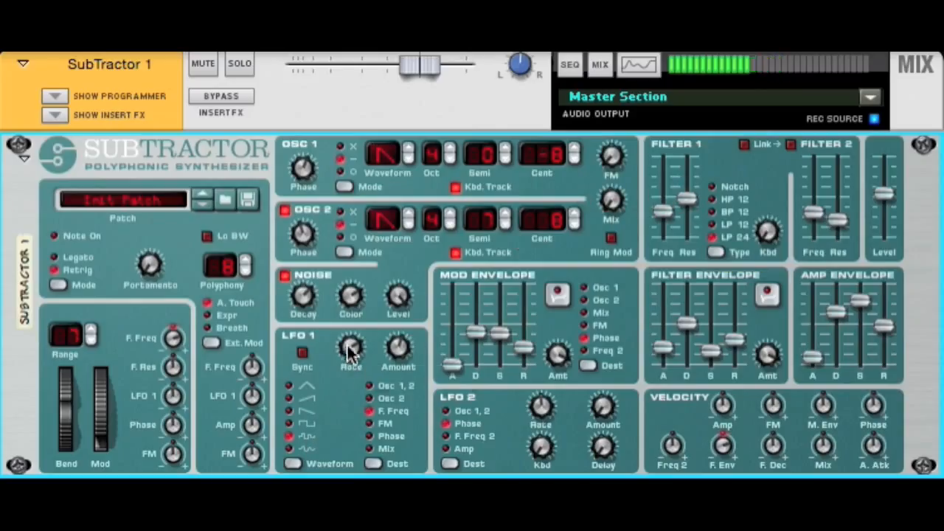
Fine-tune LFO 1's rate and raise Filter 1's frequency to above the middle
drag(347, 343, 346, 355)
mouse_move(687, 197)
mouse_down()
mouse_move(673, 207)
mouse_move(686, 194)
mouse_up()
drag(360, 343, 360, 340)
drag(668, 213, 673, 199)
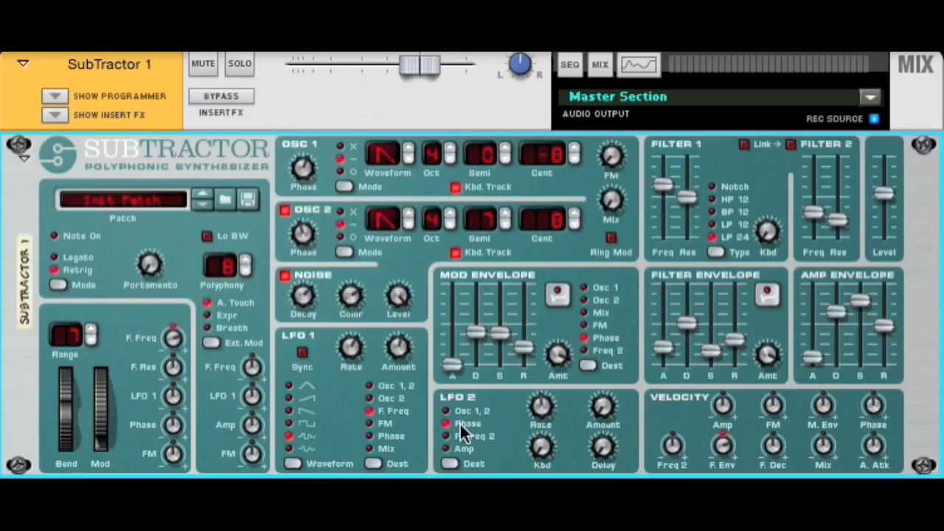
Route LFO 2 to Amp and raise its rate, keyboard tracking, delay and amount
click(449, 464)
drag(544, 447, 531, 378)
drag(601, 453, 548, 396)
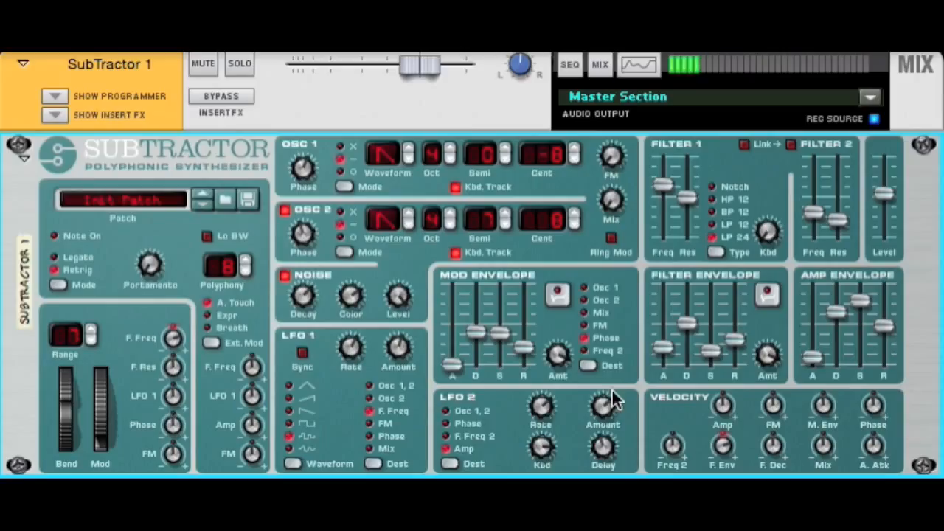
Switch LFO 2's destination to Osc 1,2 and reduce its keyboard tracking, delay and amount
click(444, 411)
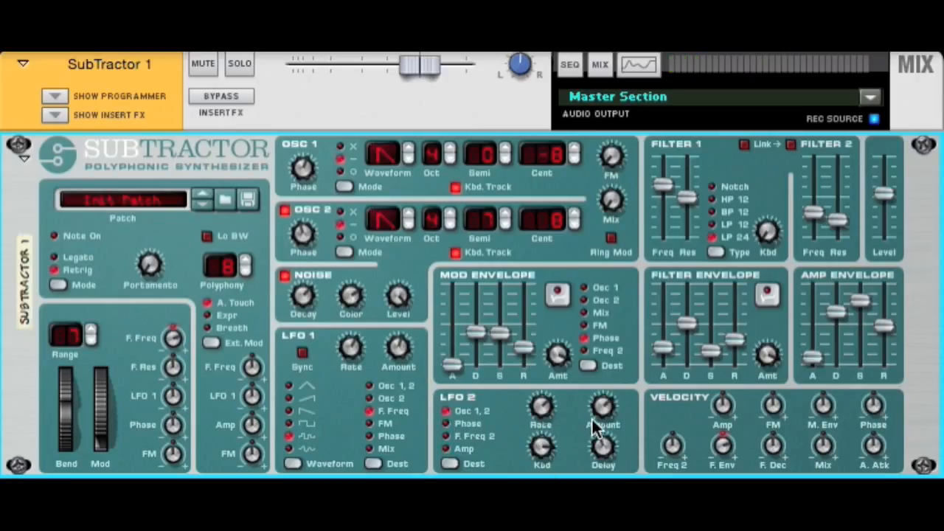
mouse_move(594, 417)
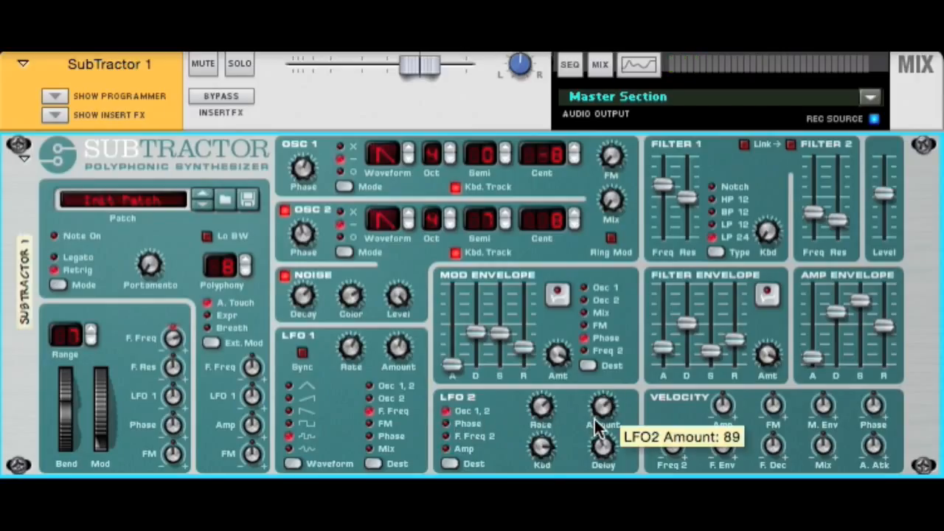
drag(552, 446, 553, 428)
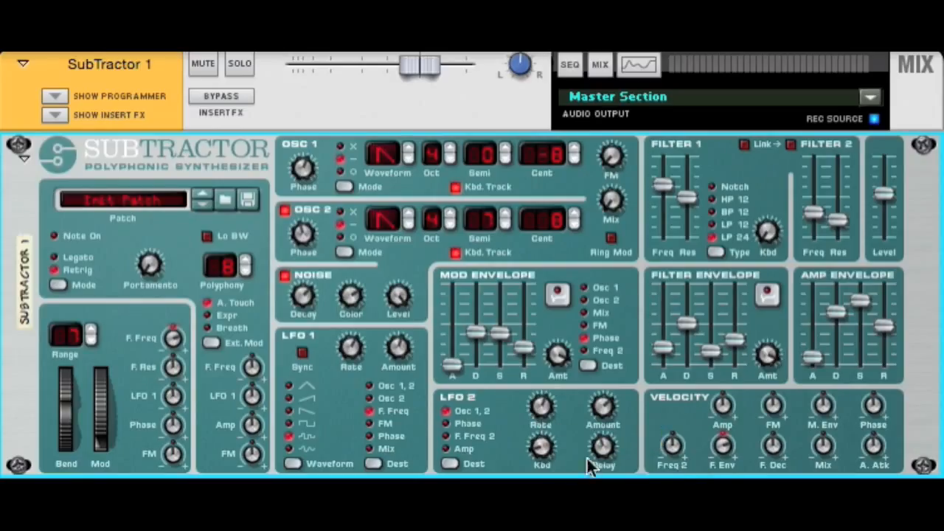
mouse_move(603, 447)
mouse_down()
mouse_move(603, 461)
mouse_move(603, 447)
mouse_up()
mouse_move(605, 408)
drag(605, 407, 606, 441)
mouse_move(606, 441)
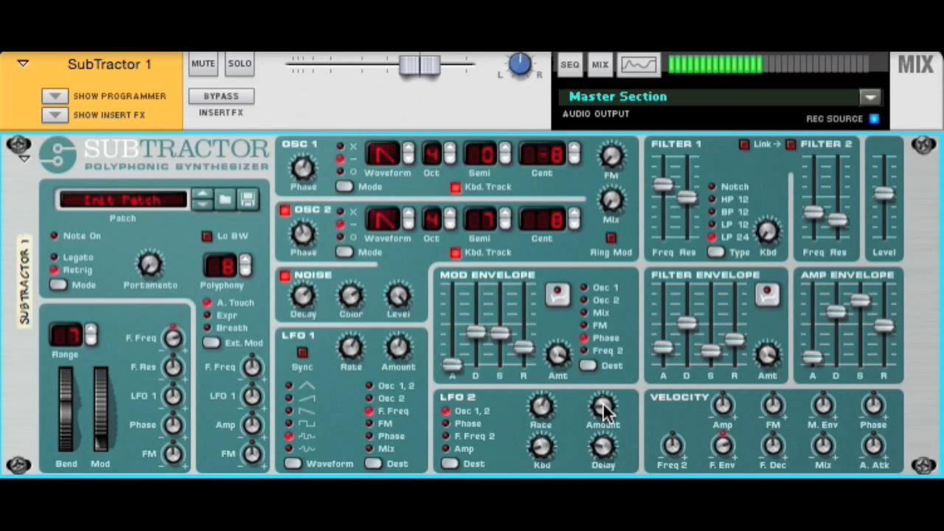
mouse_move(602, 402)
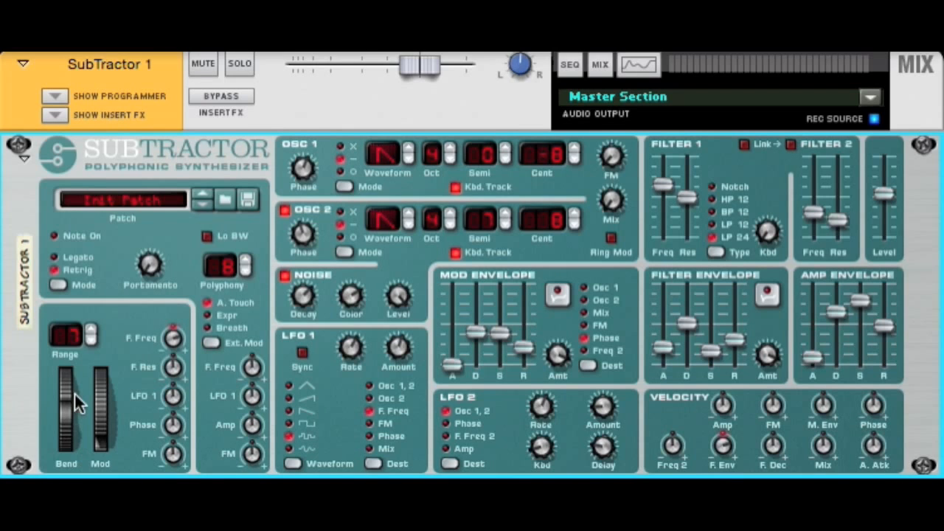
Sweep the mod wheel fully up and back down to try its filter frequency modulation
mouse_move(180, 421)
drag(98, 438, 132, 341)
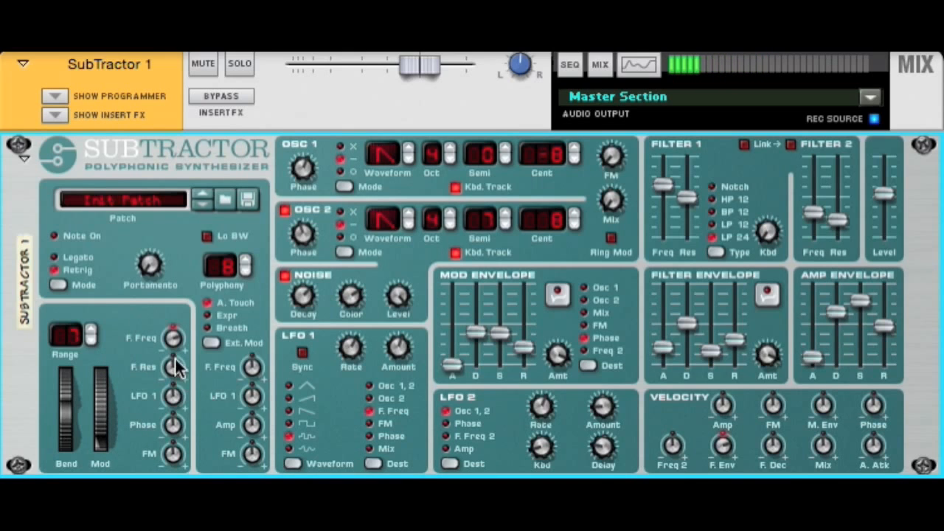
mouse_move(96, 446)
mouse_move(96, 444)
mouse_down()
mouse_move(95, 384)
mouse_move(113, 451)
mouse_up()
Try LFO 1's mod wheel amount at 57 before resetting it, and raise the wheel's FM amount while sweeping the wheel
mouse_move(182, 366)
mouse_down()
mouse_move(181, 403)
mouse_move(174, 352)
mouse_up()
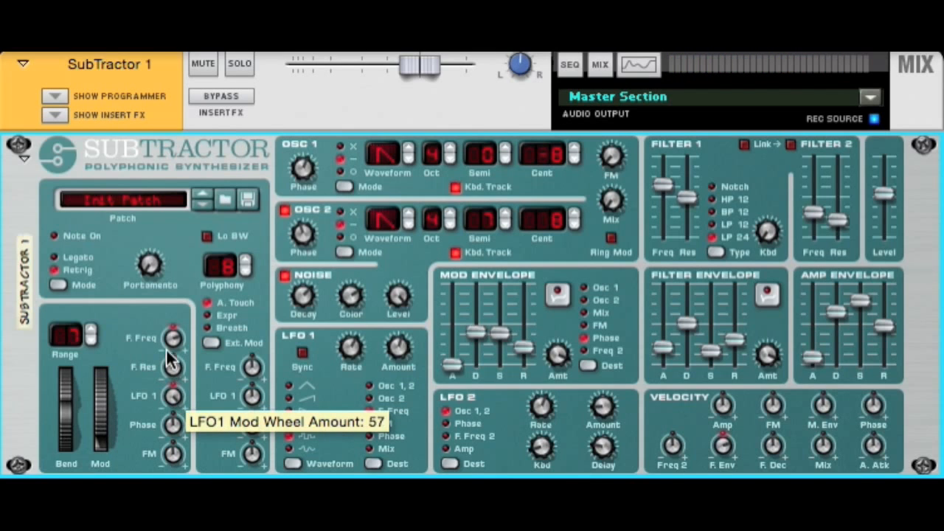
drag(104, 424, 104, 331)
drag(110, 369, 110, 457)
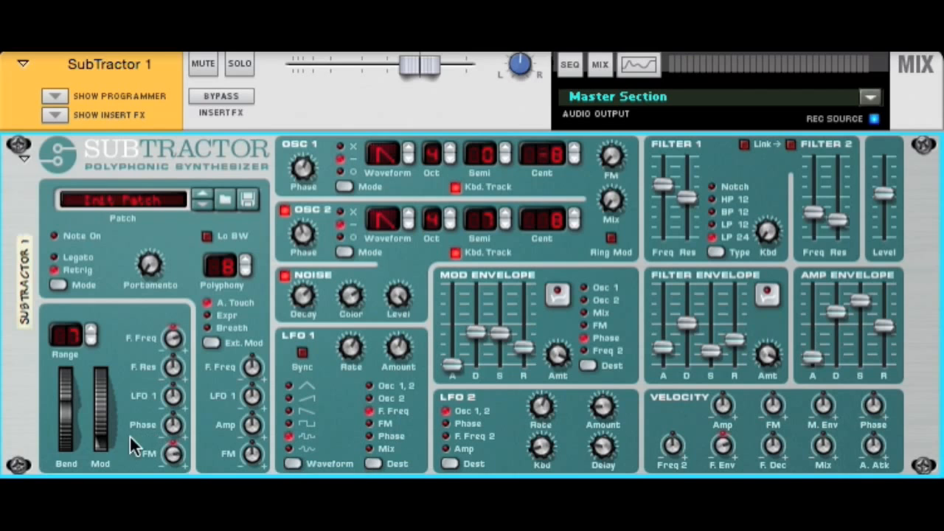
drag(107, 435, 104, 449)
Raise the aftertouch amount for filter frequency and the velocity amount for Amp, and lower the master level to 56
drag(254, 366, 253, 379)
mouse_move(720, 393)
mouse_down()
mouse_move(720, 368)
mouse_move(721, 382)
mouse_up()
drag(885, 194, 883, 204)
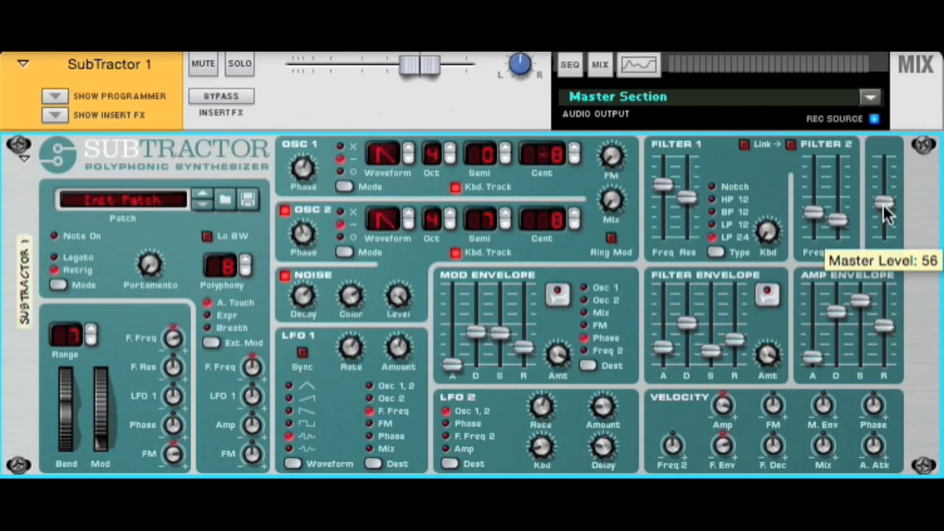
Adjust the velocity amounts for FM, filter envelope, Mix, Phase and mod envelope away from their current settings
drag(774, 404, 776, 390)
drag(736, 446, 727, 454)
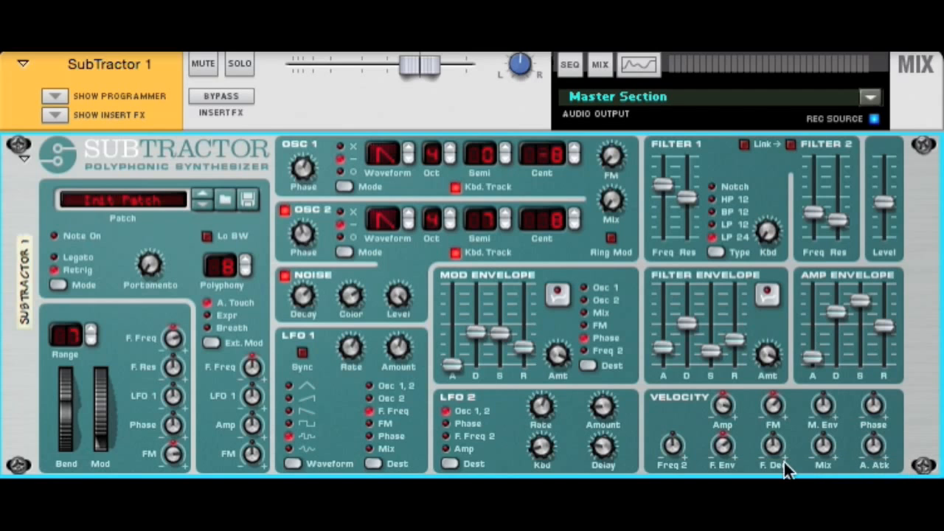
drag(819, 444, 822, 472)
drag(865, 405, 867, 433)
drag(819, 406, 857, 402)
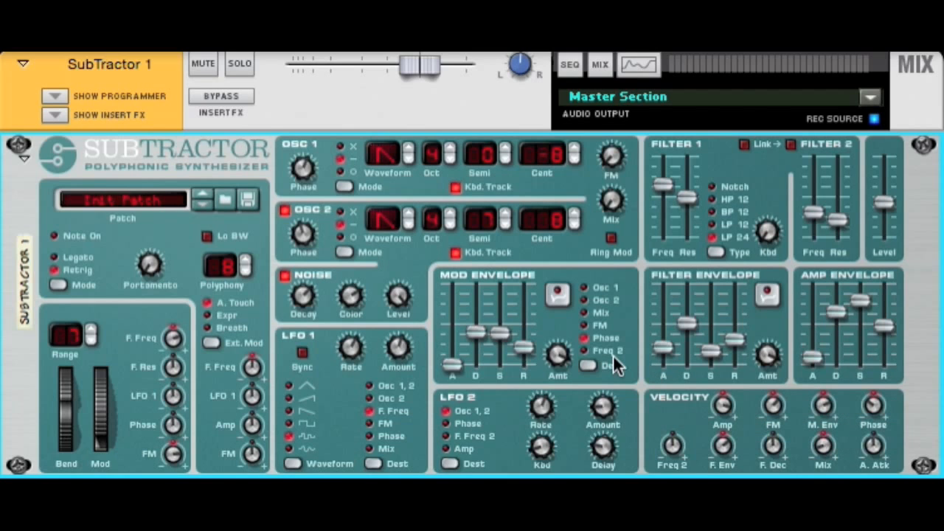